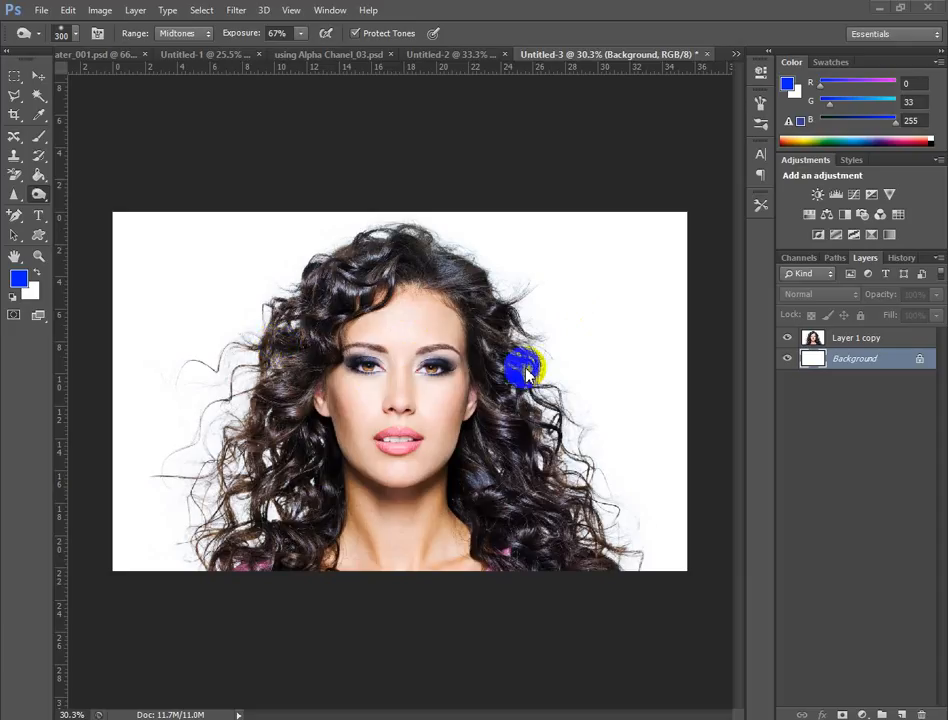
# Step: Switch to Chrome and copy the enlarged photo of the curly-haired woman from the hair style image results
pyautogui.moveTo(345, 716)
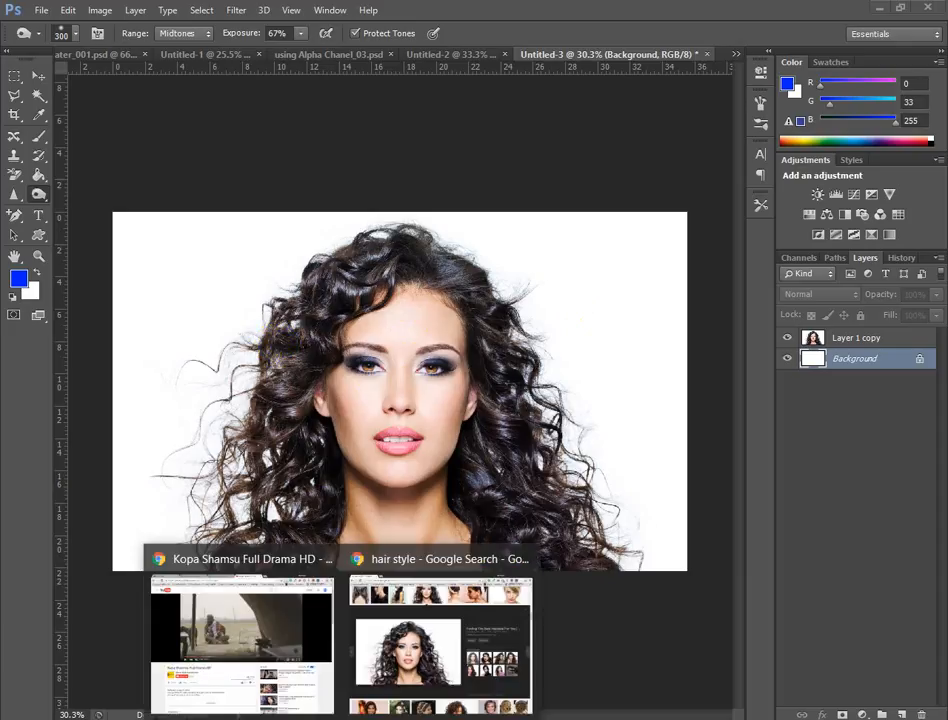
pyautogui.click(428, 674)
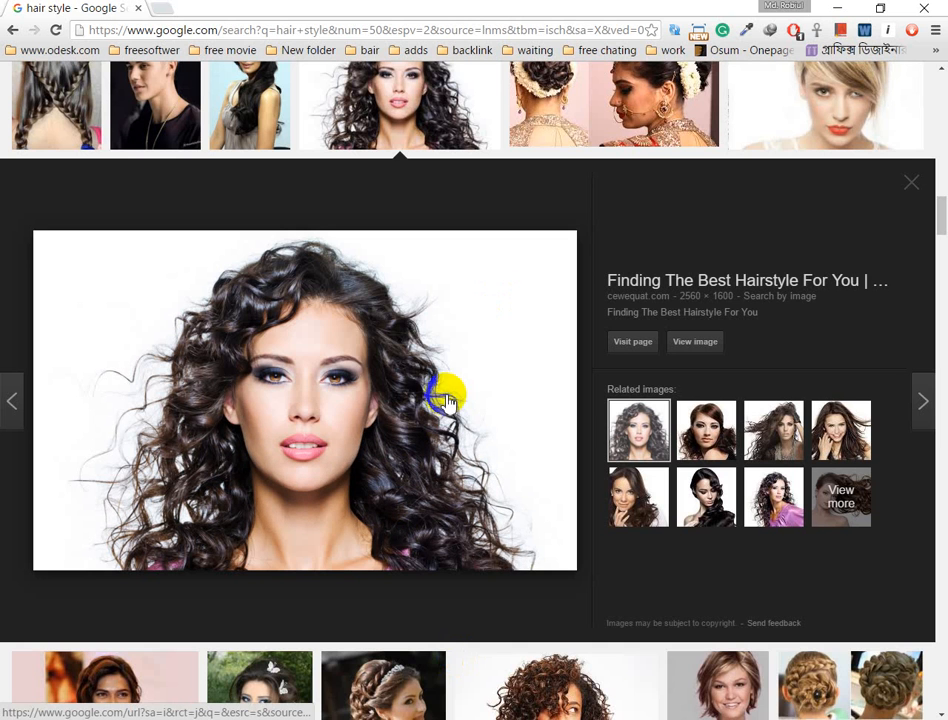
pyautogui.rightClick(352, 301)
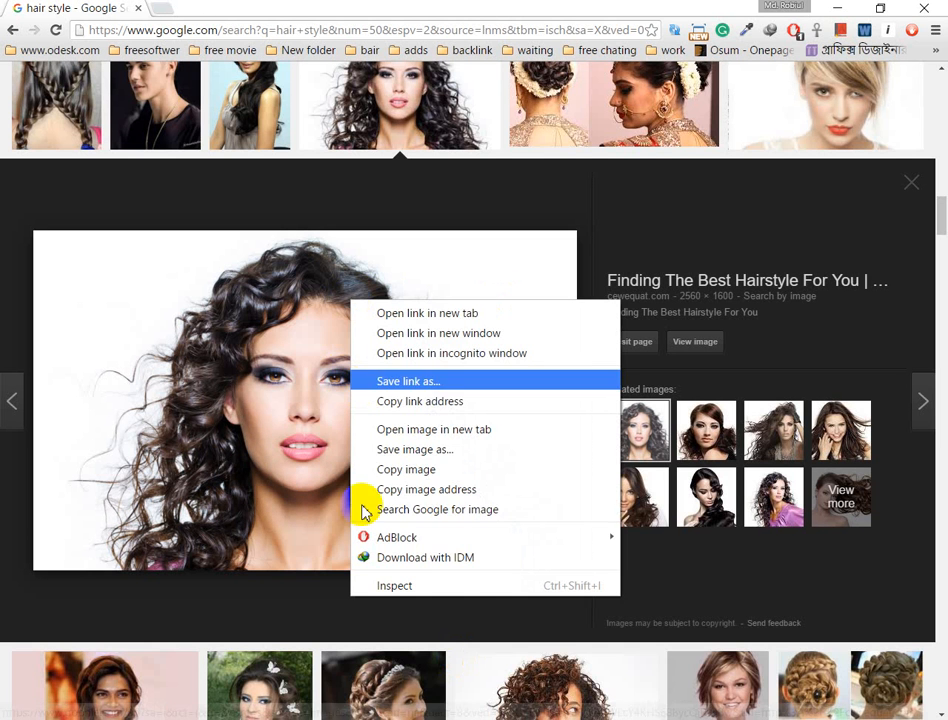
pyautogui.click(391, 470)
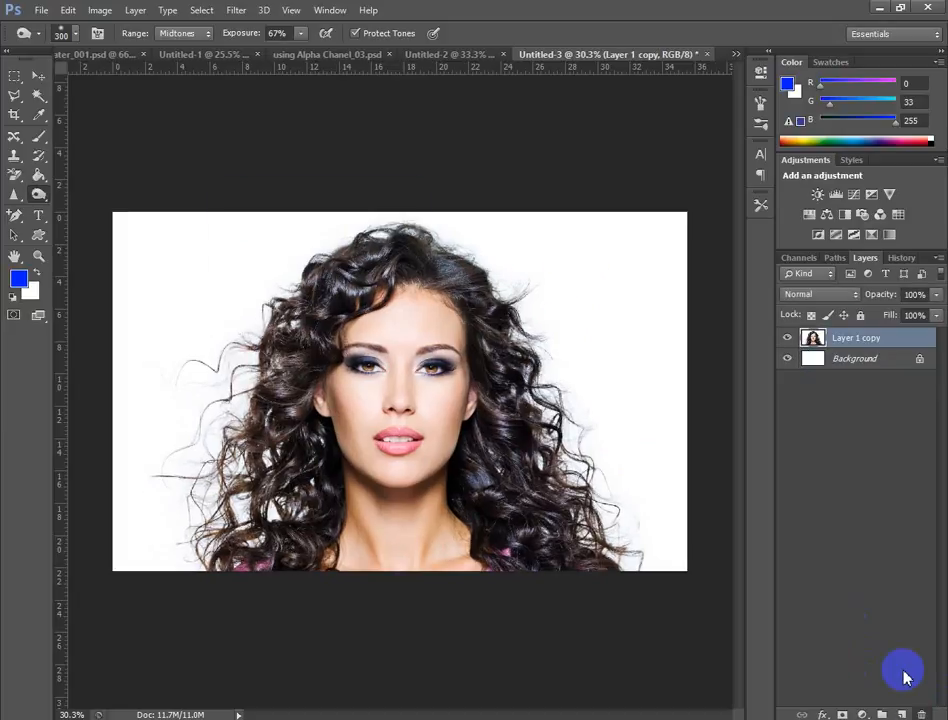
# Step: In Photoshop, delete the portrait layer from Untitled-3 and paste the copied photo into a new 2560 × 1600 pixel document with a white background
pyautogui.click(921, 714)
pyautogui.click(296, 253)
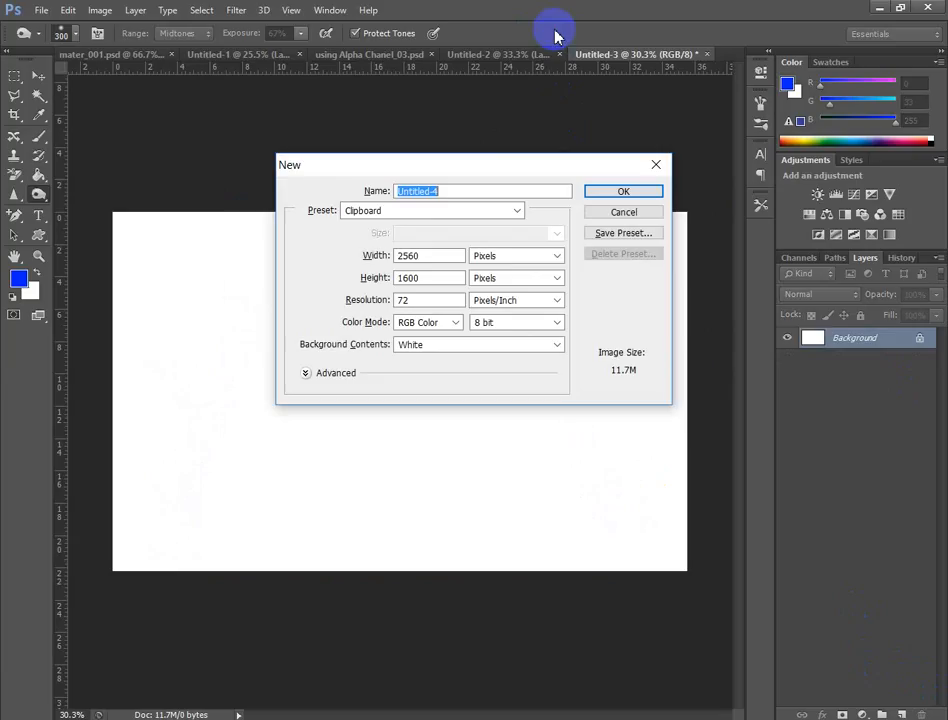
pyautogui.press('Return')
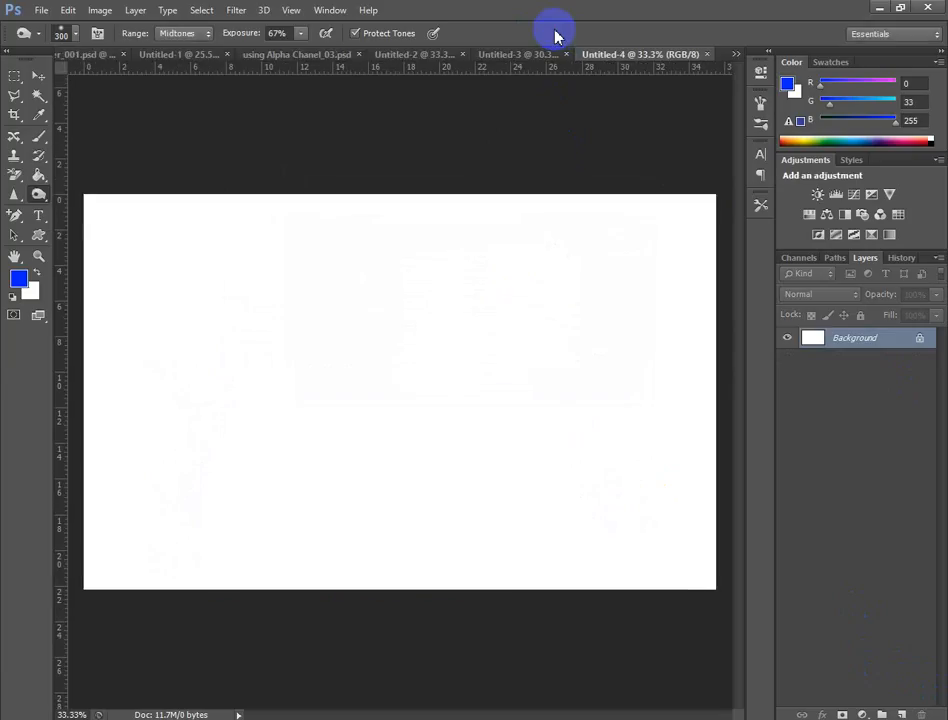
pyautogui.hotkey('ctrl', 'v')
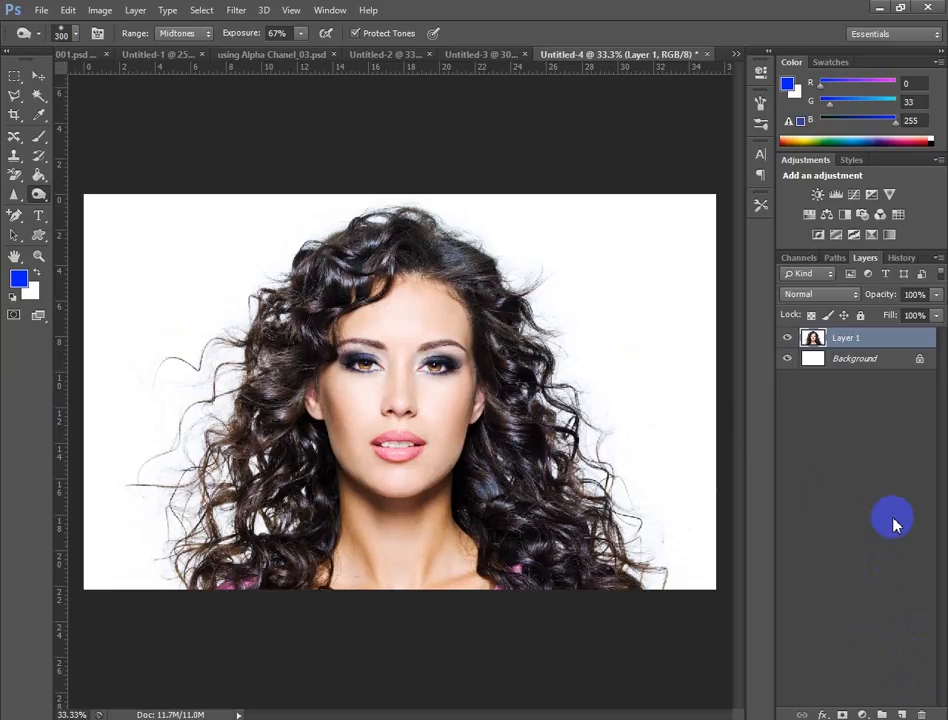
# Step: Add a new layer directly beneath the portrait layer and fill it with the blue foreground color, keeping the portrait visible and selected
pyautogui.click(902, 713)
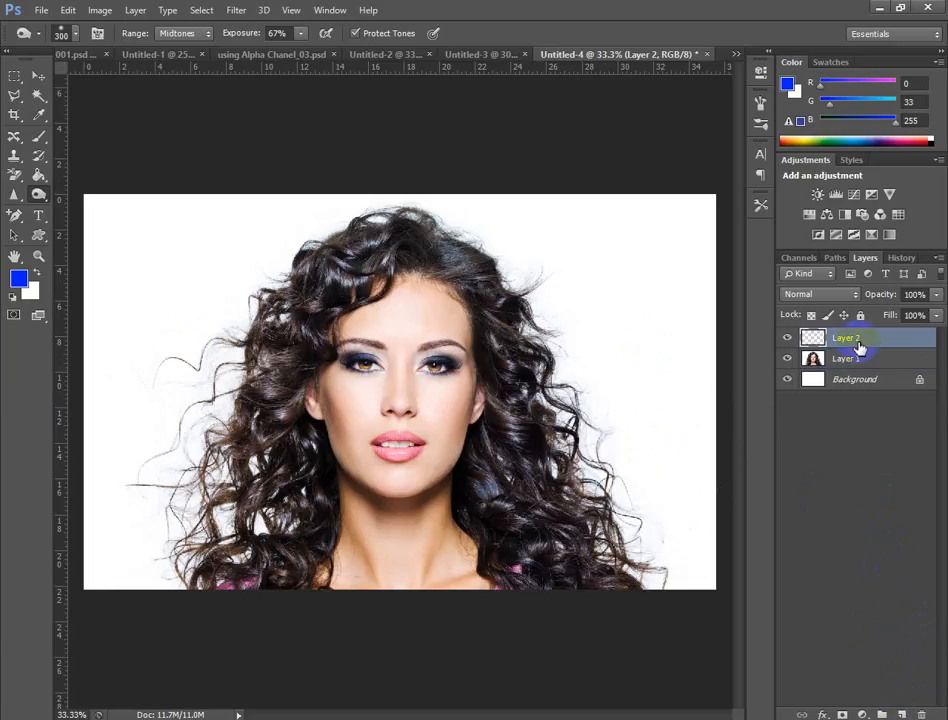
pyautogui.moveTo(857, 349); pyautogui.dragTo(853, 368)
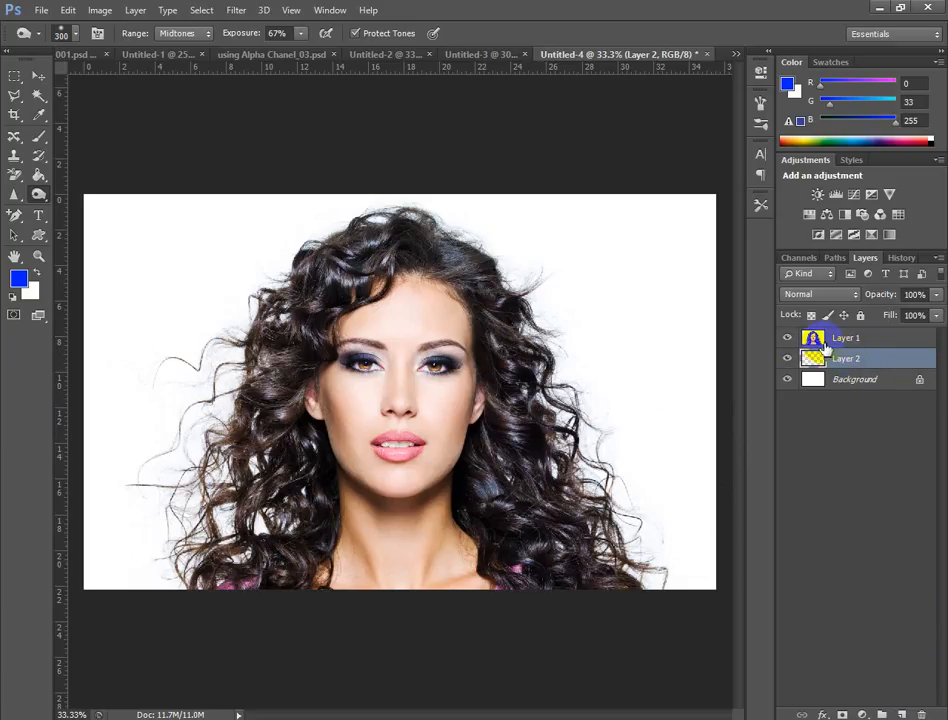
pyautogui.click(789, 340)
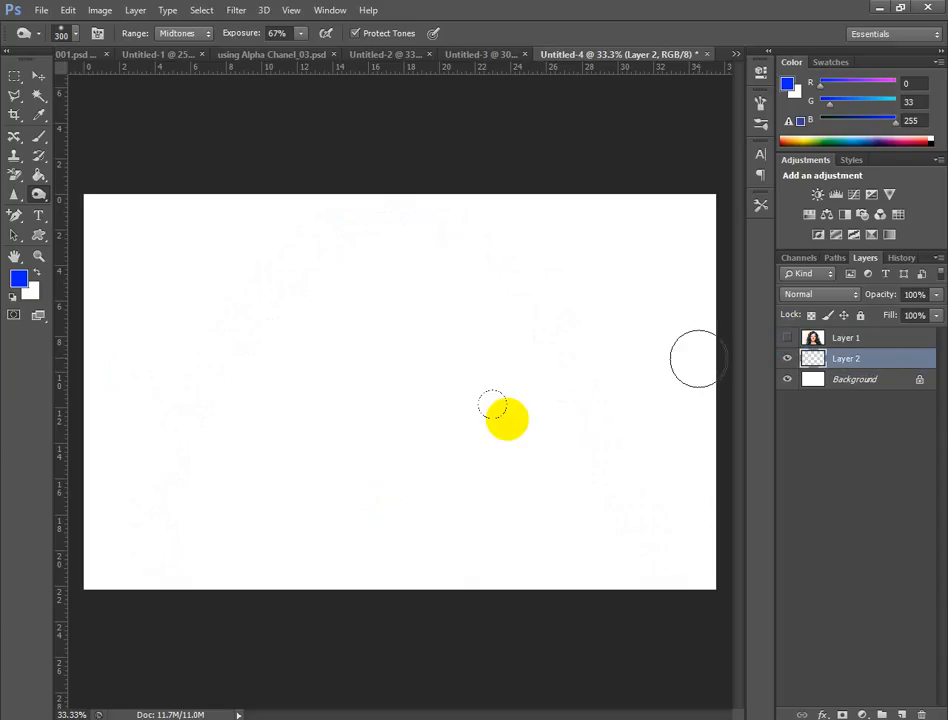
pyautogui.click(38, 75)
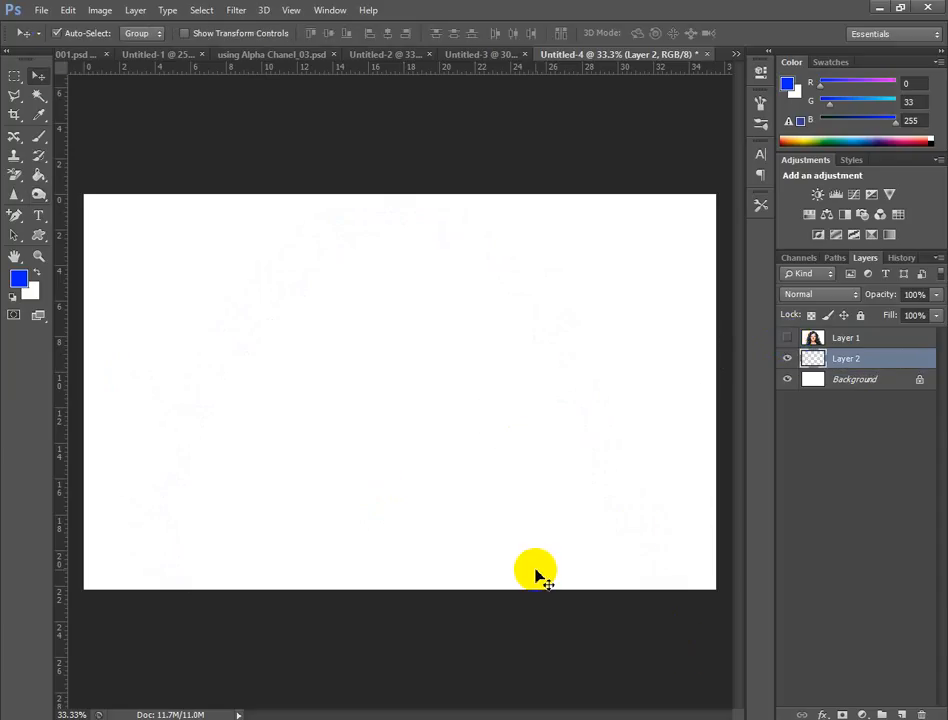
pyautogui.hotkey('alt', 'BackSpace')
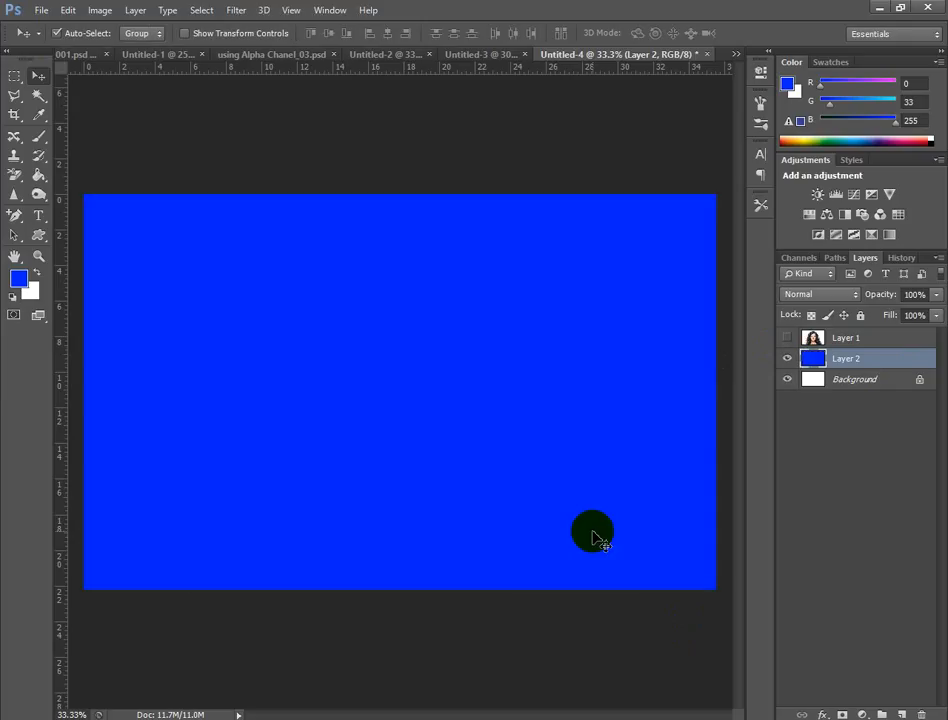
pyautogui.click(845, 338)
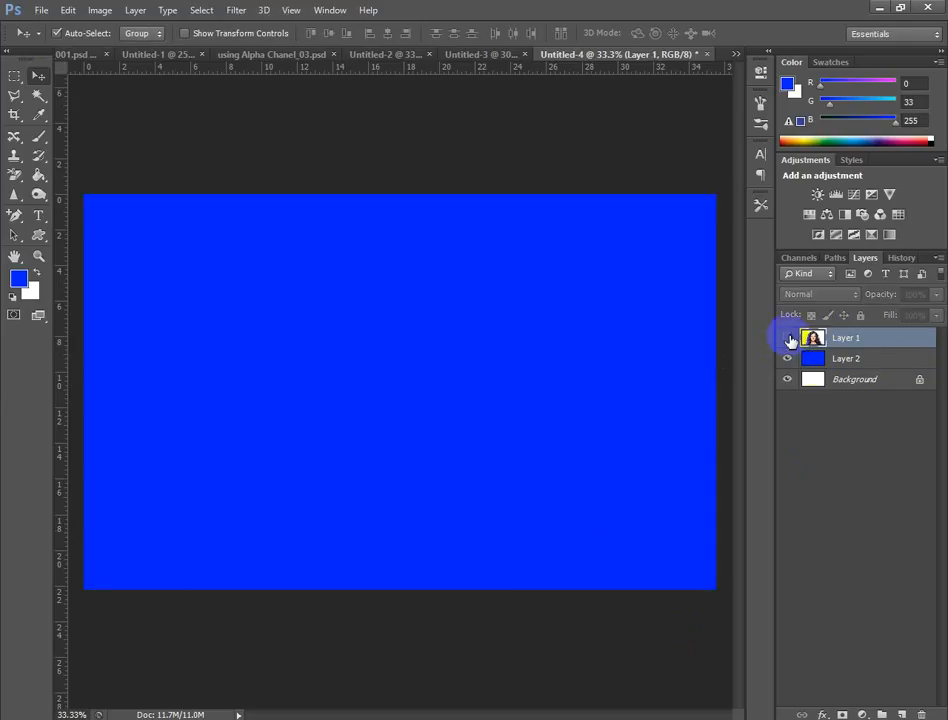
pyautogui.click(787, 337)
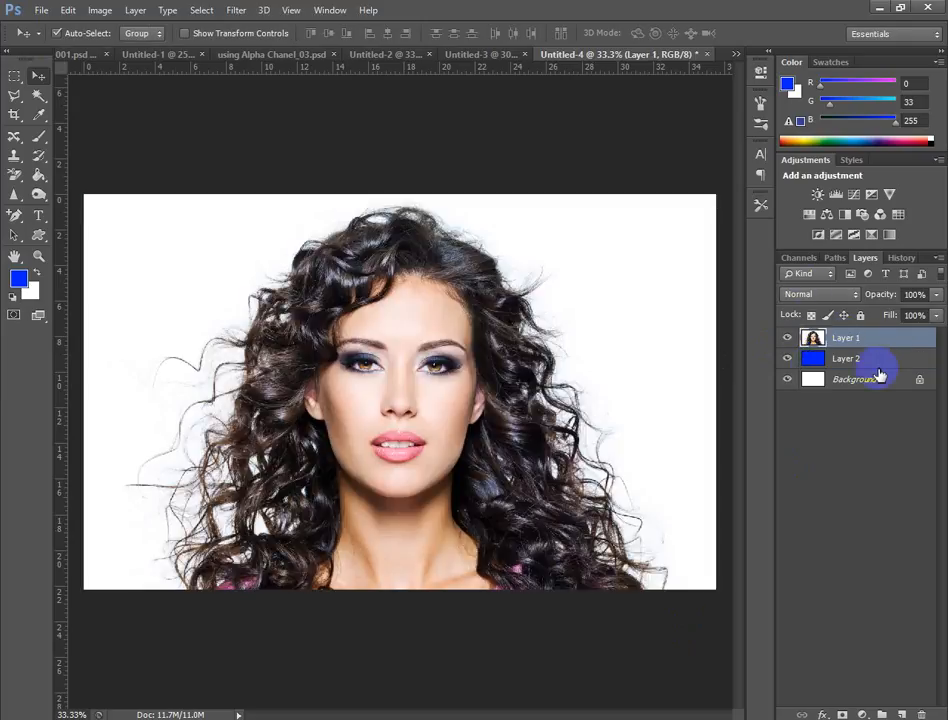
# Step: Compare the portrait's Red, Green and Blue channels individually, and duplicate the Blue channel
pyautogui.click(800, 258)
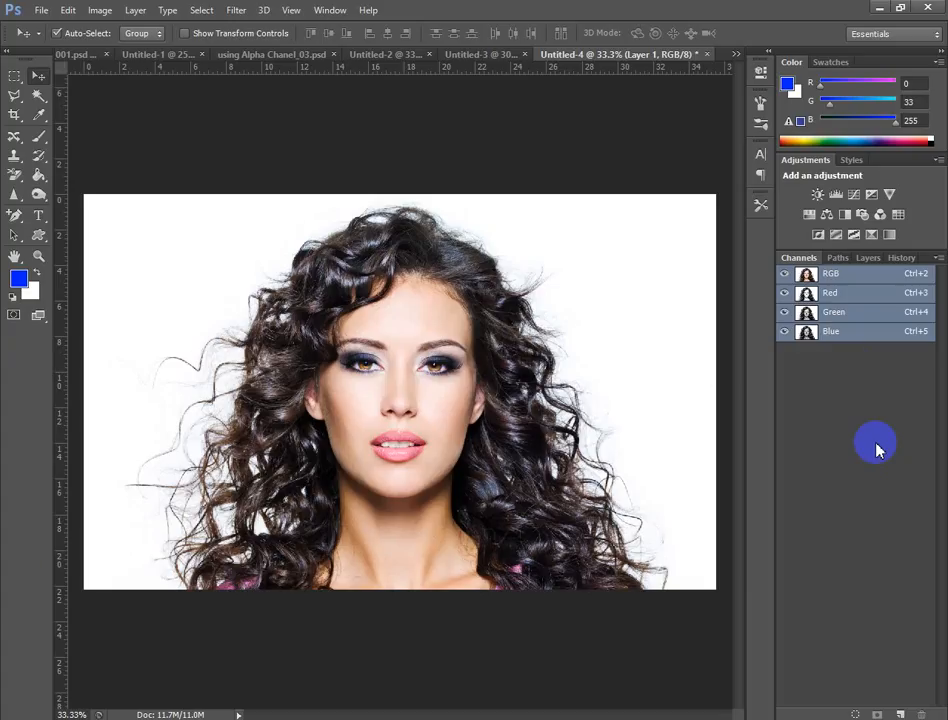
pyautogui.click(845, 338)
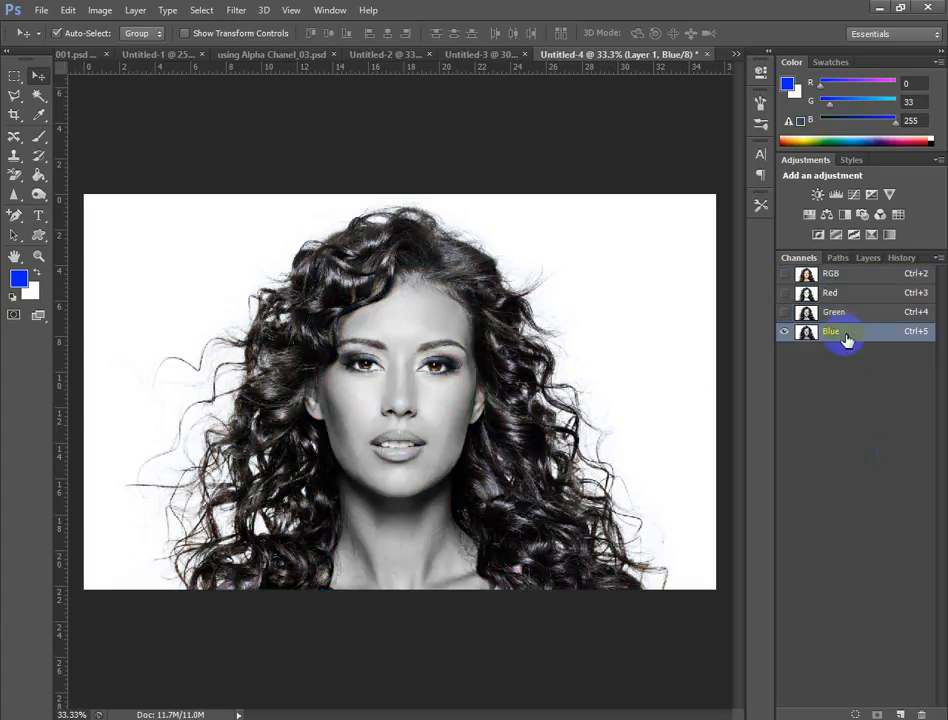
pyautogui.click(838, 313)
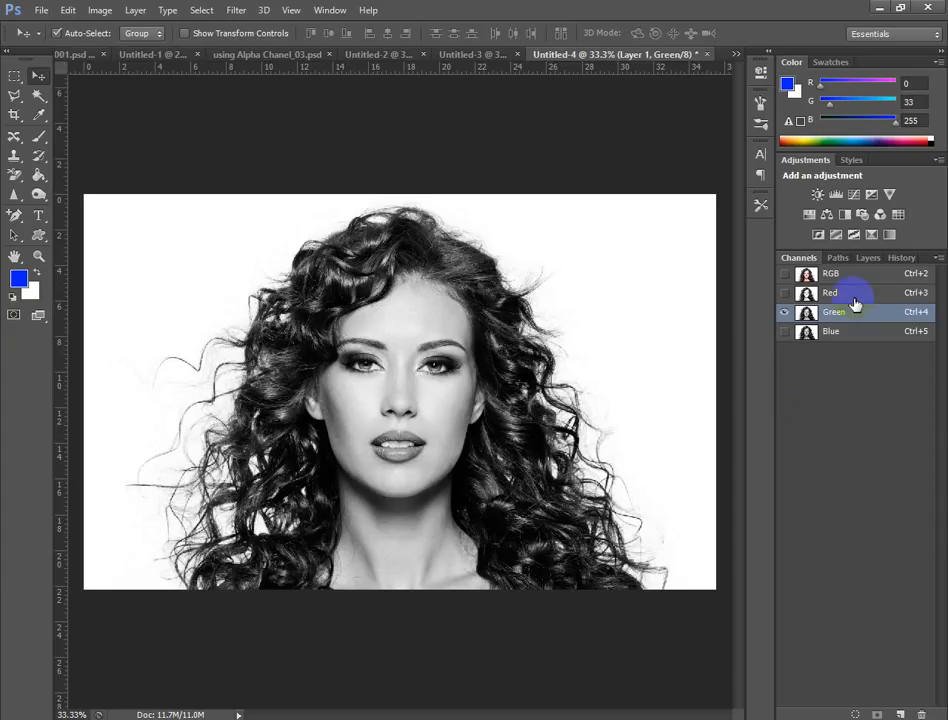
pyautogui.click(849, 300)
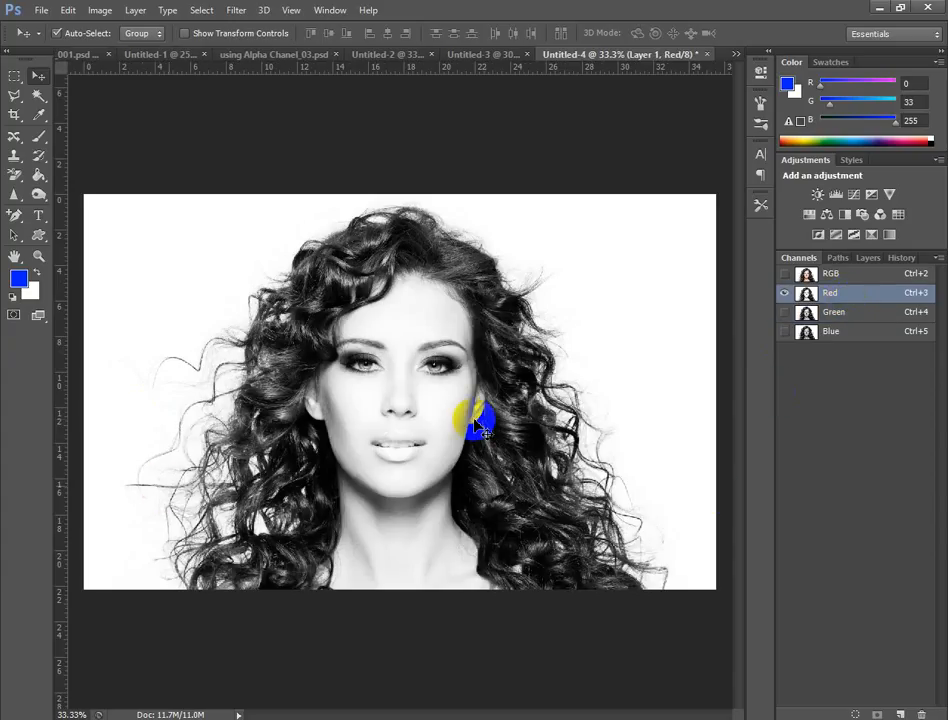
pyautogui.click(841, 313)
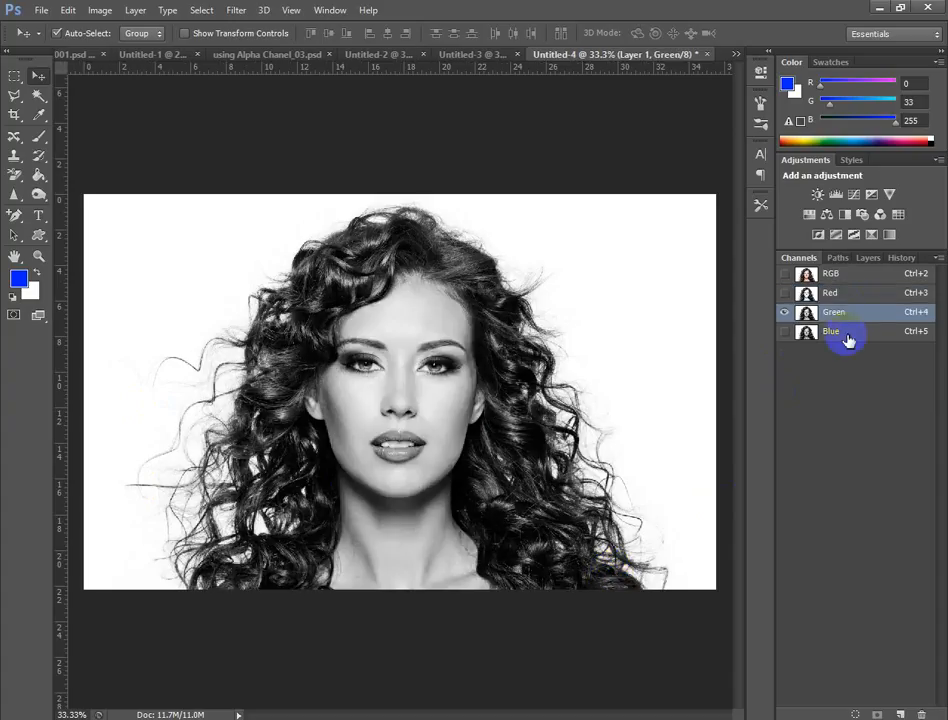
pyautogui.click(845, 336)
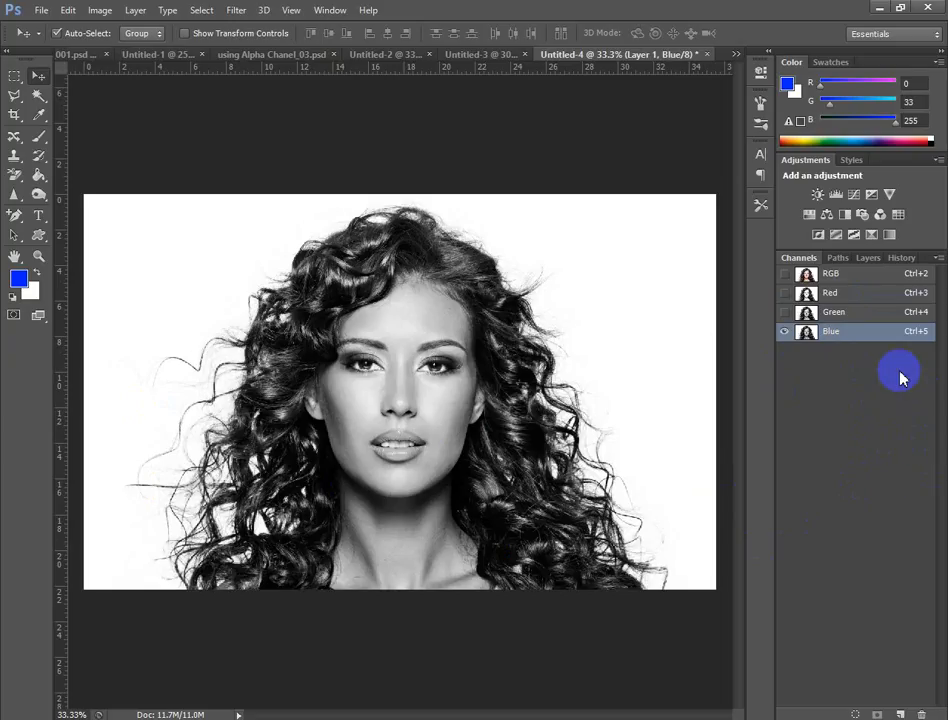
pyautogui.rightClick(856, 338)
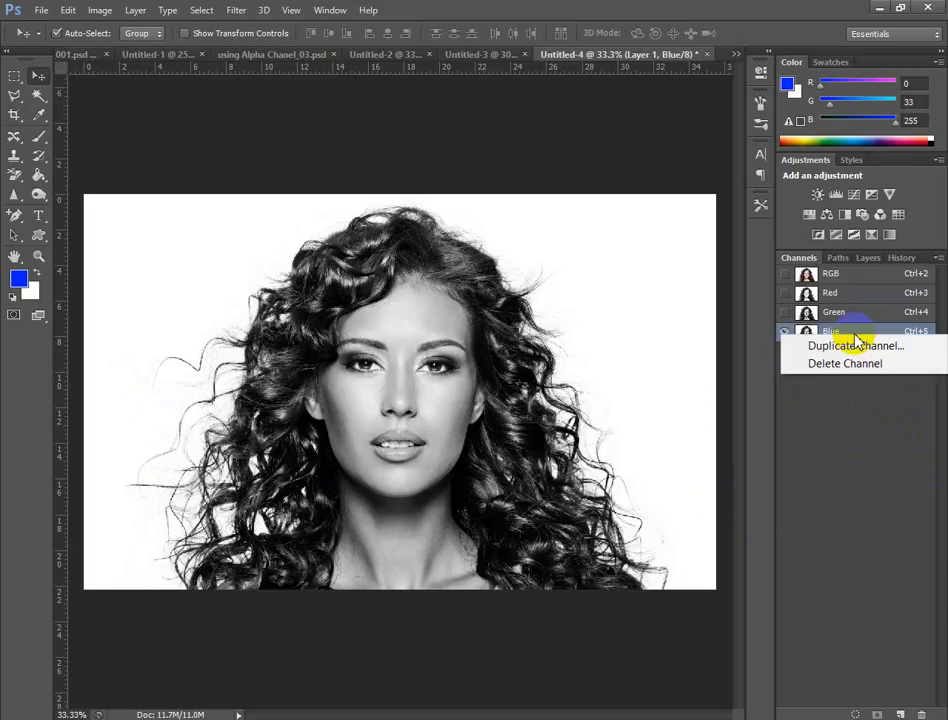
pyautogui.click(863, 515)
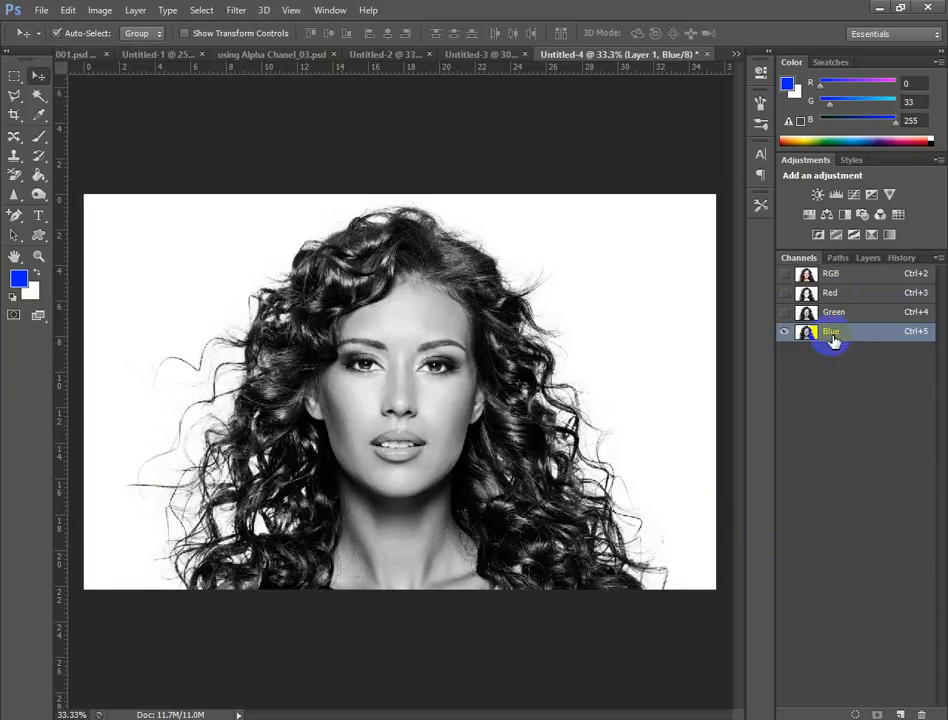
pyautogui.moveTo(832, 340); pyautogui.dragTo(901, 712)
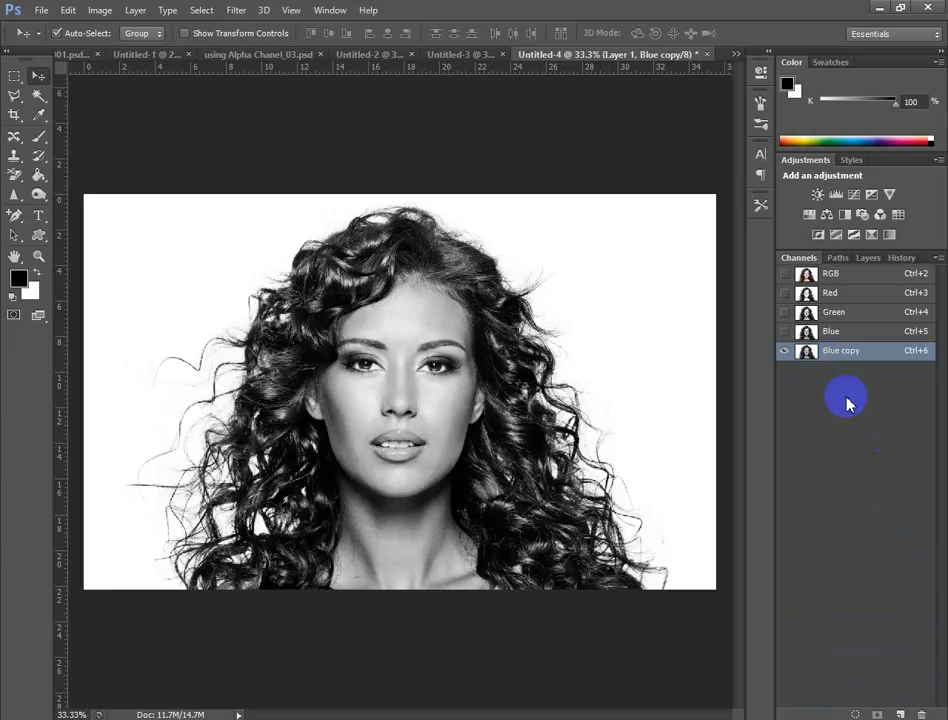
pyautogui.doubleClick(847, 355)
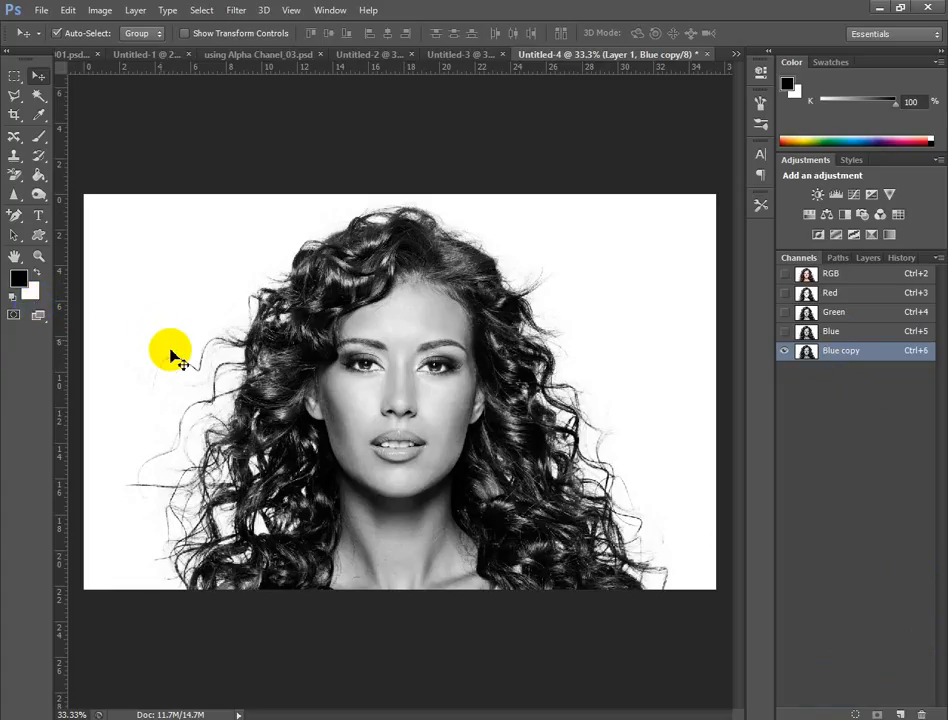
# Step: Set the Brush tool's blending mode to Normal and open its size and hardness settings
pyautogui.click(41, 140)
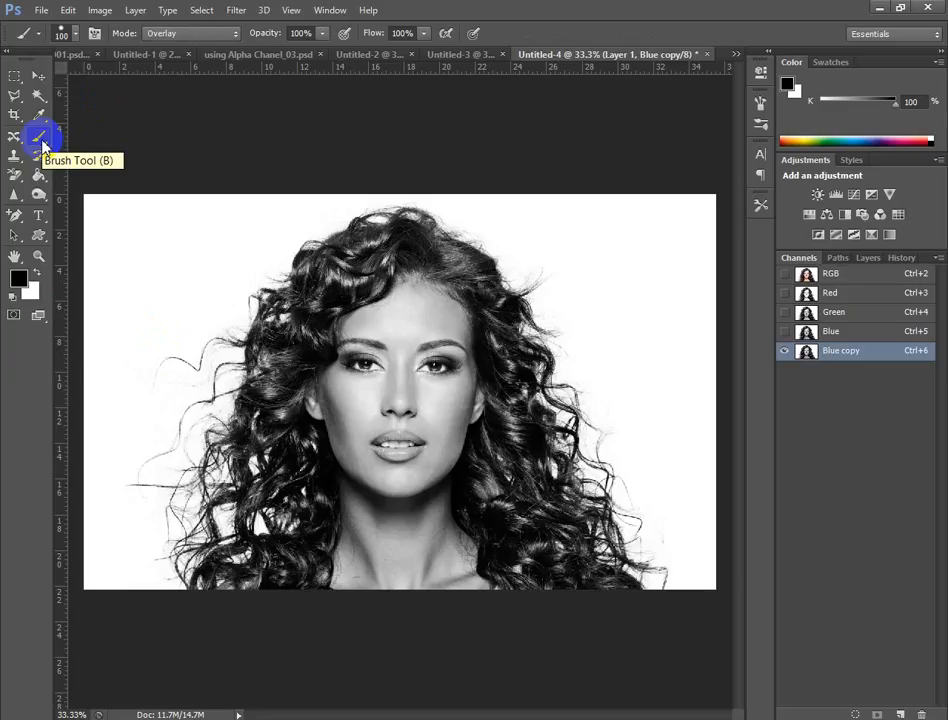
pyautogui.click(206, 36)
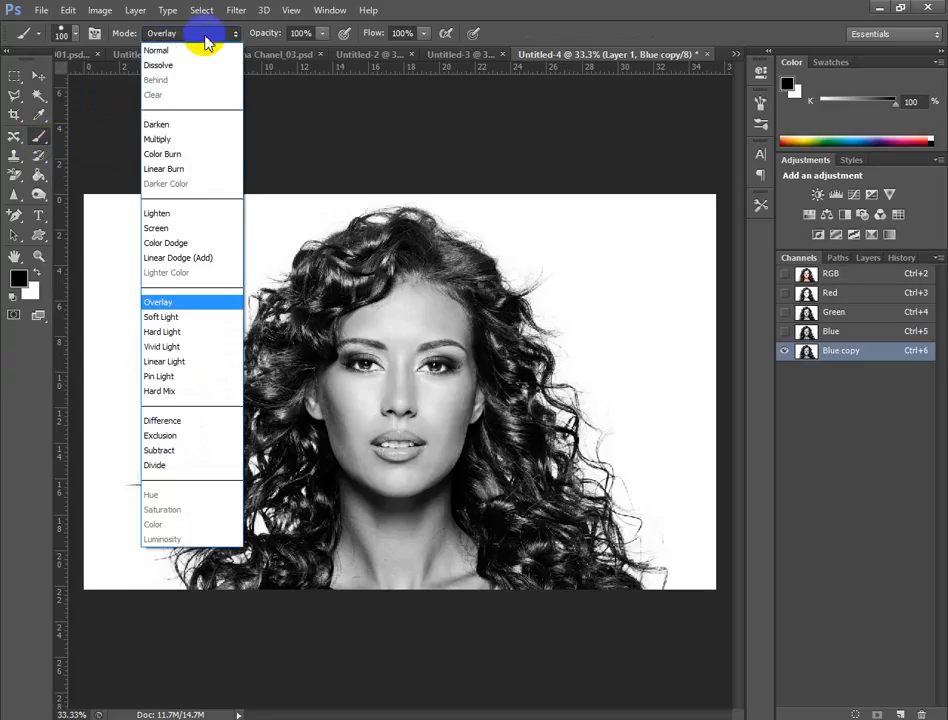
pyautogui.click(180, 52)
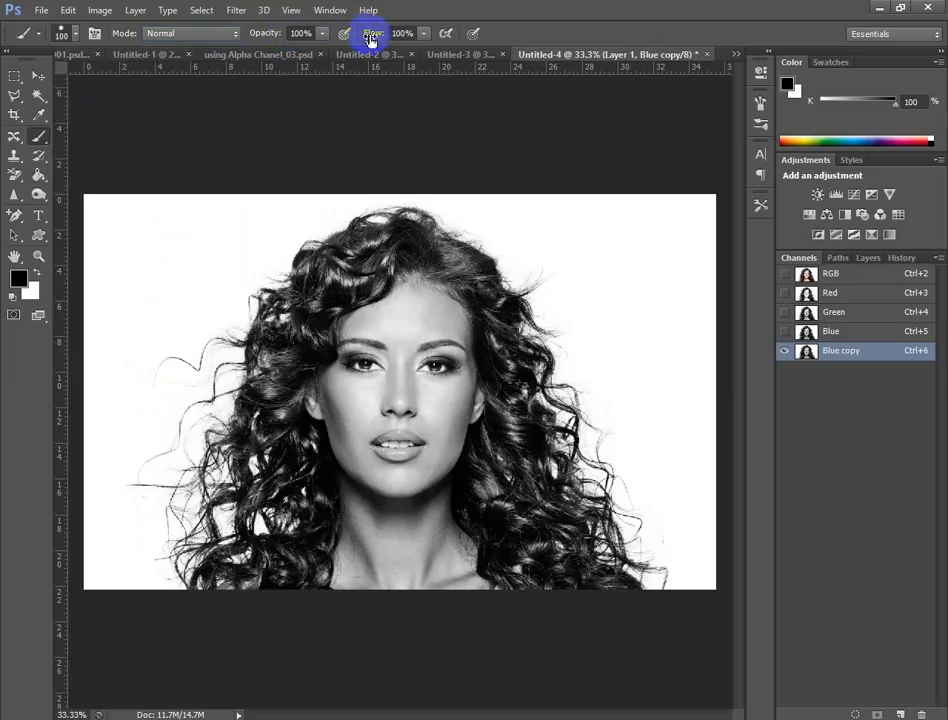
pyautogui.click(77, 36)
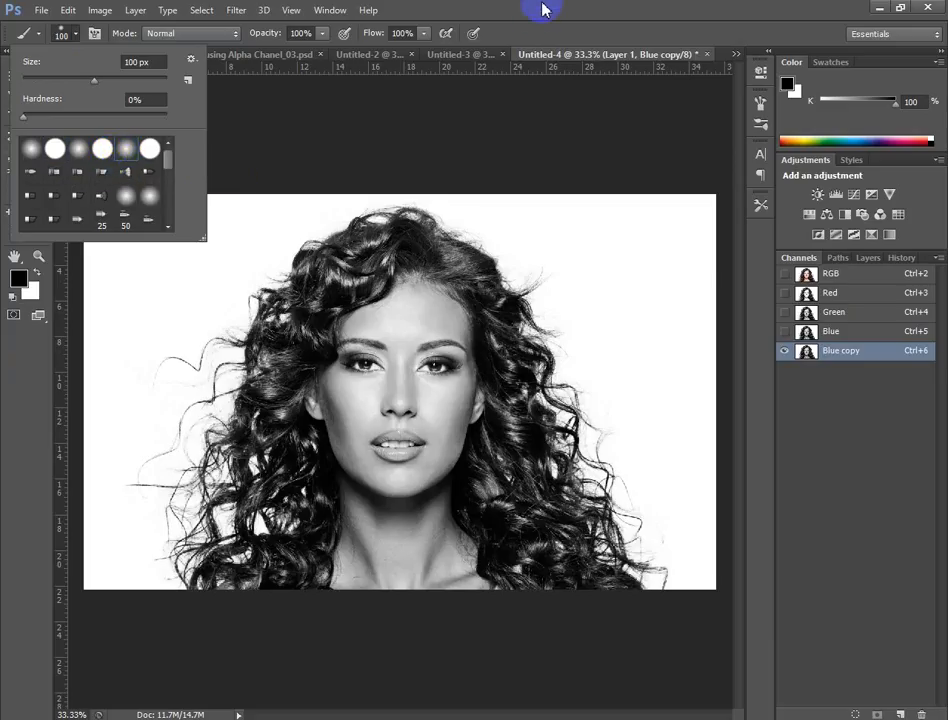
# Step: Set the foreground color to pure red, ff0000, while the Blue copy channel is active
pyautogui.click(527, 303)
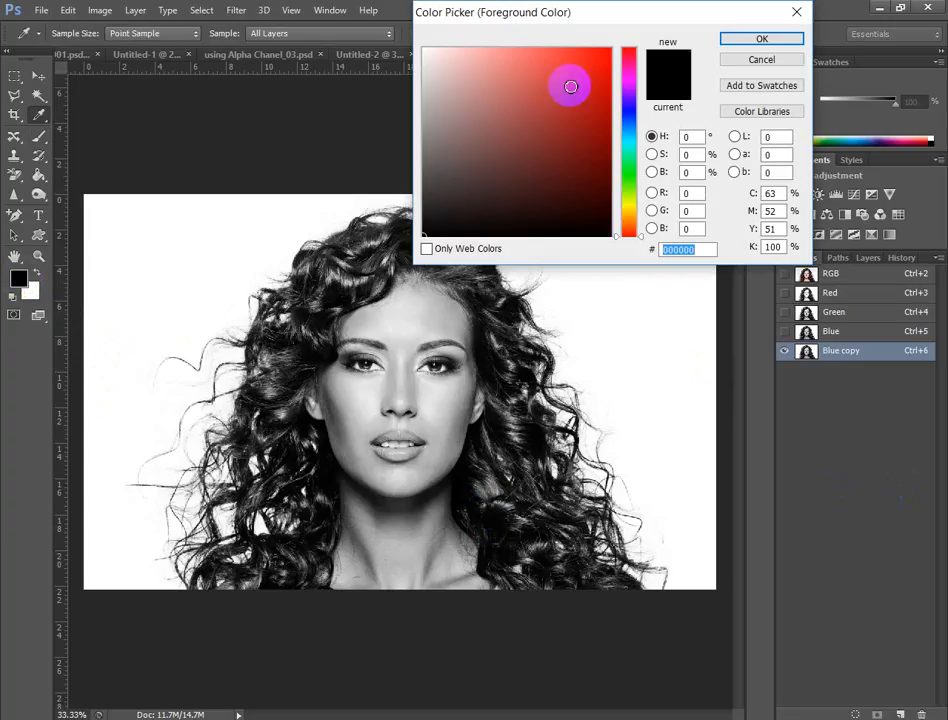
pyautogui.moveTo(590, 70); pyautogui.dragTo(635, 48)
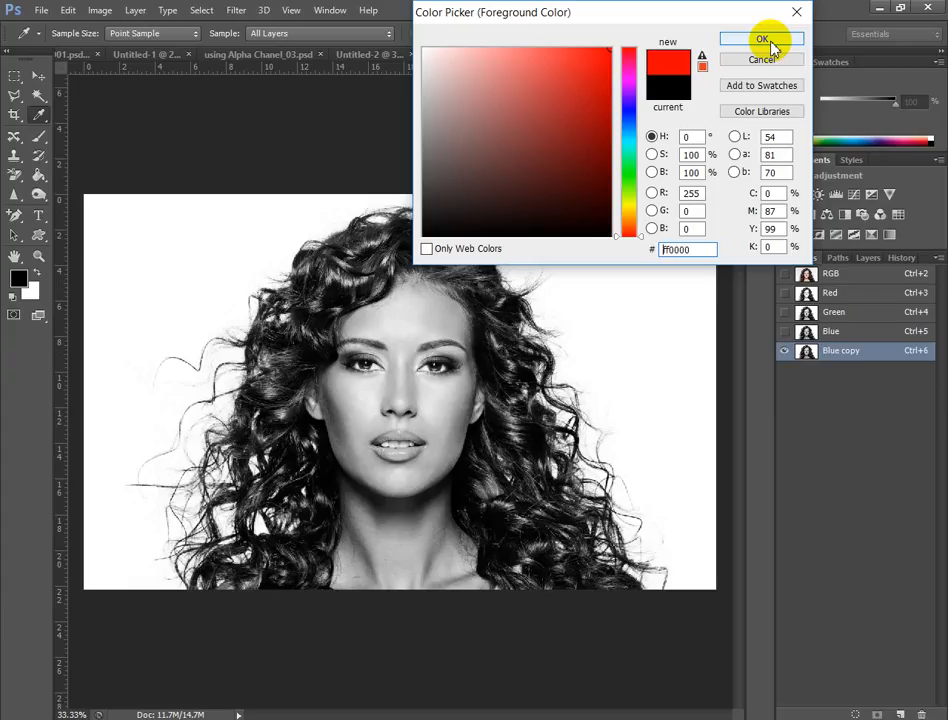
pyautogui.click(762, 40)
pyautogui.press('b')
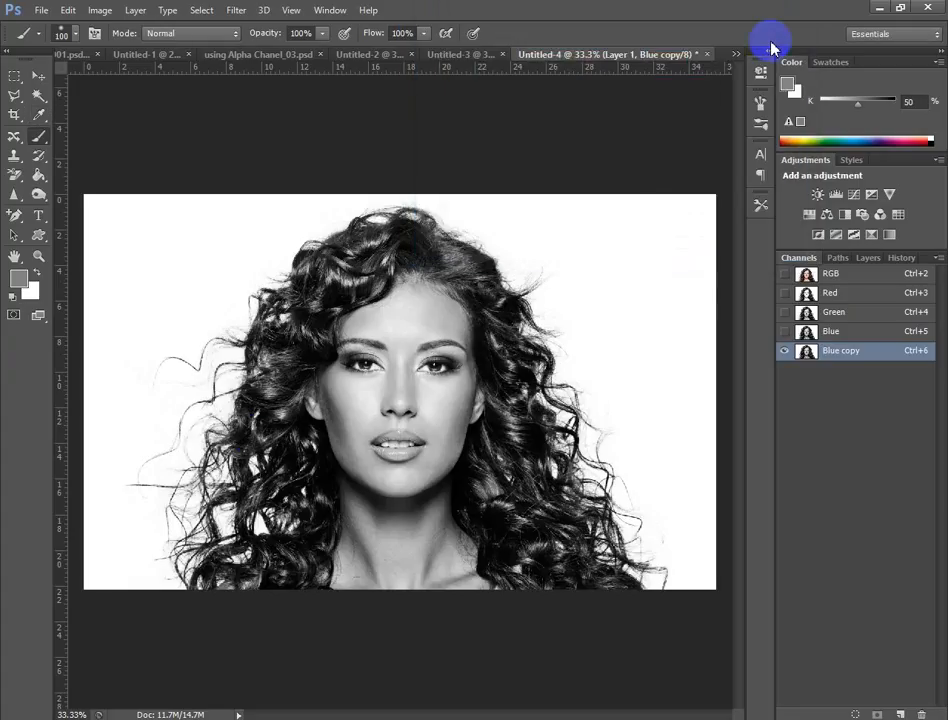
# Step: Set the foreground color back to black, 000000
pyautogui.click(22, 281)
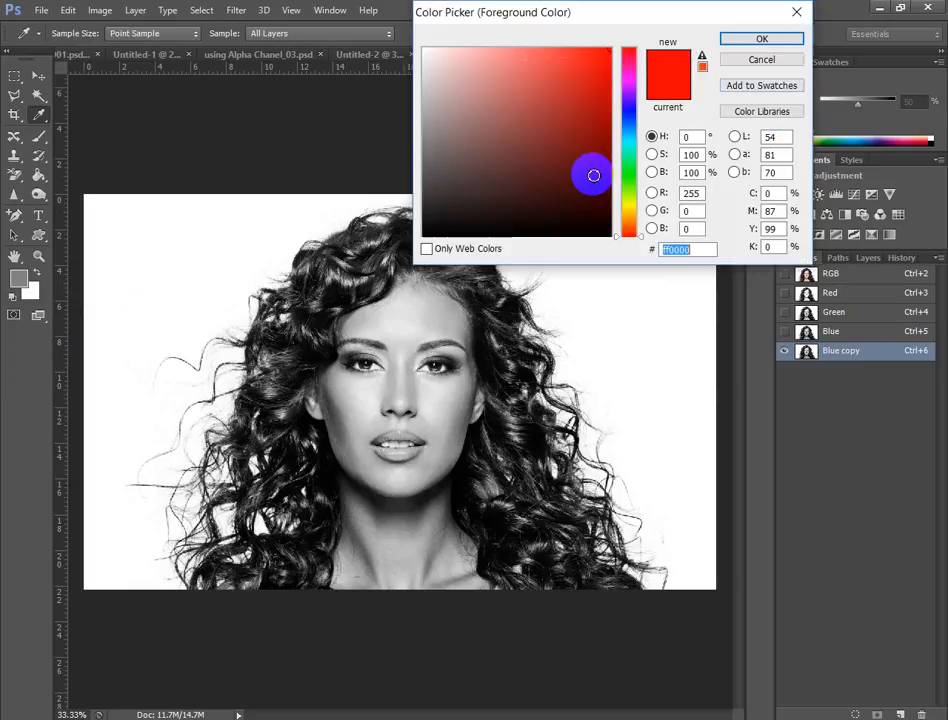
pyautogui.moveTo(435, 221); pyautogui.dragTo(382, 258)
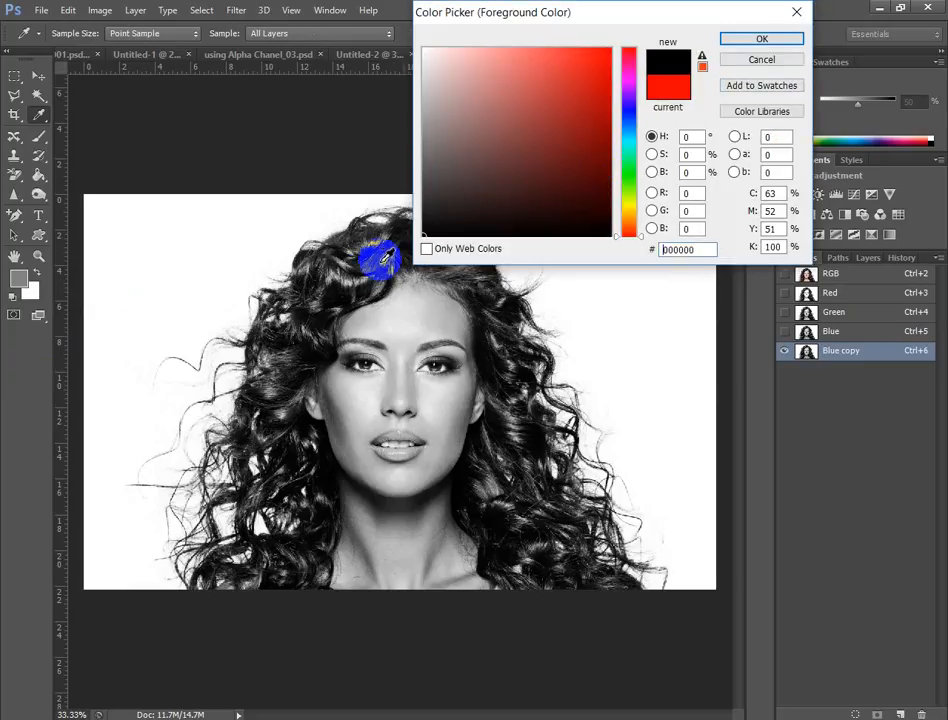
pyautogui.click(764, 42)
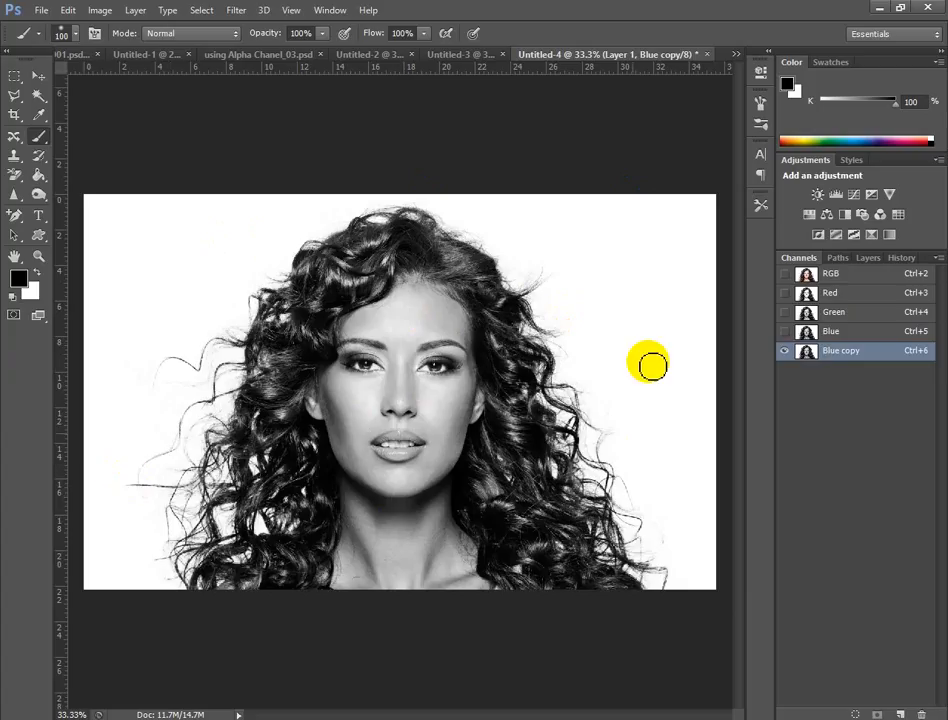
# Step: Paint the woman's face and neck black in the Blue copy channel with a 700 px brush
pyautogui.moveTo(488, 438); pyautogui.dragTo(505, 477)
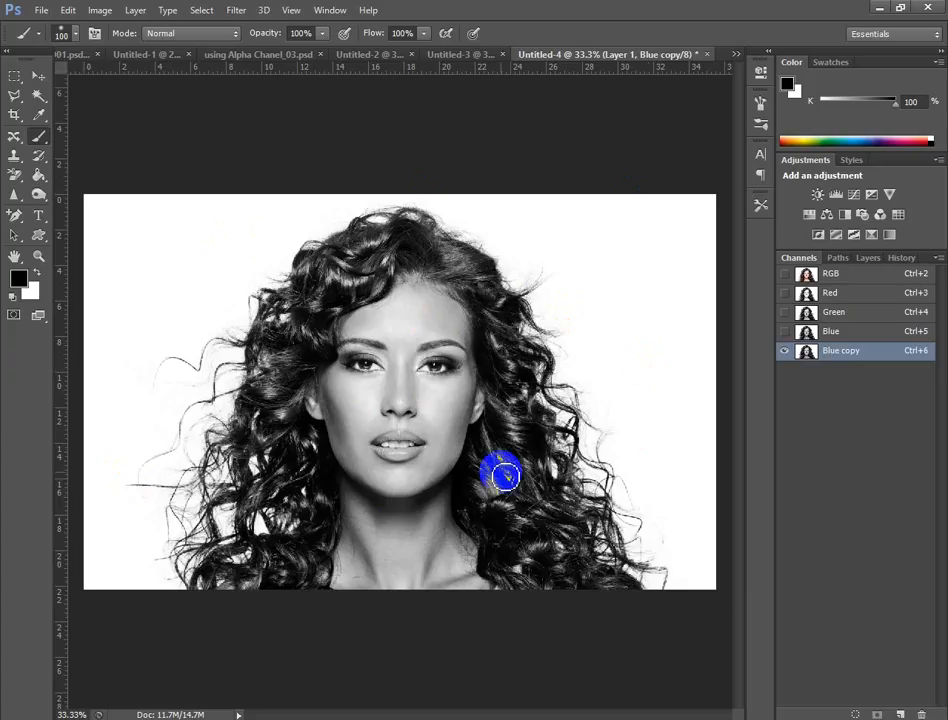
pyautogui.moveTo(505, 477); pyautogui.dragTo(474, 454)
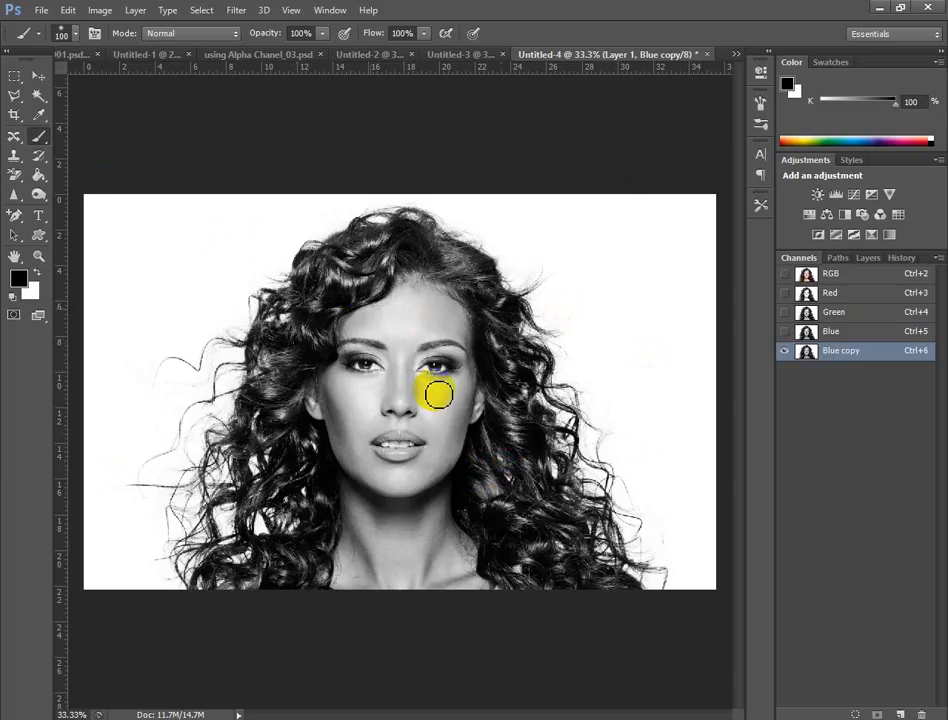
pyautogui.press(']')
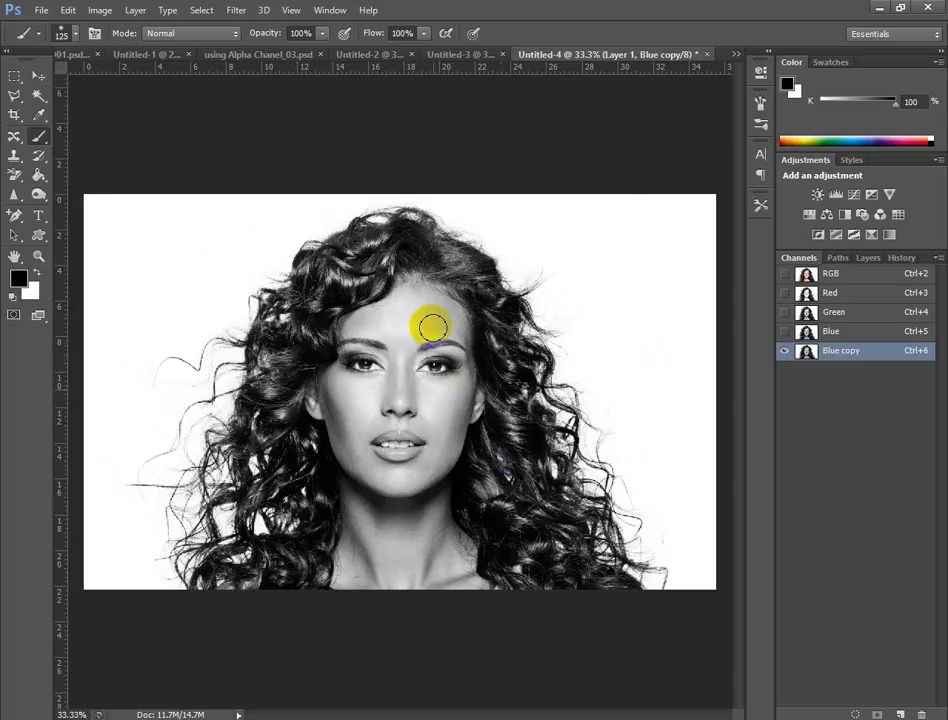
pyautogui.press(']')
pyautogui.press(']')
pyautogui.press(']')
pyautogui.press(']')
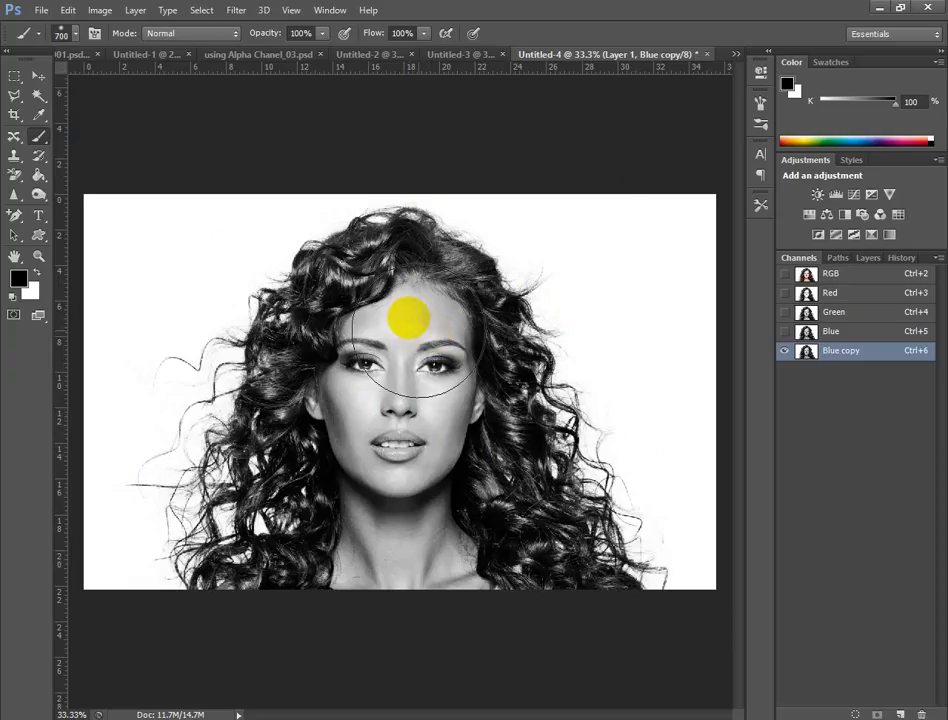
pyautogui.moveTo(397, 297); pyautogui.dragTo(397, 443)
pyautogui.moveTo(395, 355)
pyautogui.mouseDown()
pyautogui.moveTo(395, 443)
pyautogui.moveTo(382, 476)
pyautogui.moveTo(407, 492)
pyautogui.moveTo(425, 391)
pyautogui.moveTo(451, 523)
pyautogui.moveTo(452, 464)
pyautogui.moveTo(478, 535)
pyautogui.moveTo(386, 575)
pyautogui.moveTo(379, 608)
pyautogui.moveTo(372, 595)
pyautogui.moveTo(337, 615)
pyautogui.moveTo(377, 599)
pyautogui.moveTo(480, 647)
pyautogui.moveTo(493, 635)
pyautogui.moveTo(540, 651)
pyautogui.moveTo(449, 541)
pyautogui.mouseUp()
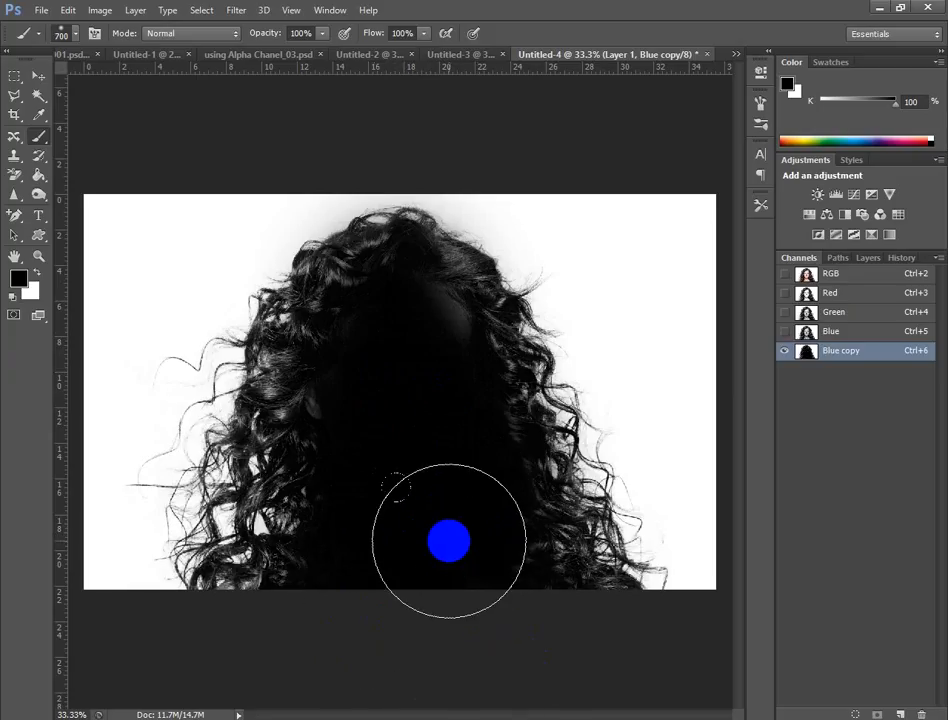
# Step: Paint the remaining gray areas of the forehead and the inner hair black with a 200 px brush
pyautogui.press('[')
pyautogui.press('[')
pyautogui.press('[')
pyautogui.press('[')
pyautogui.press('[')
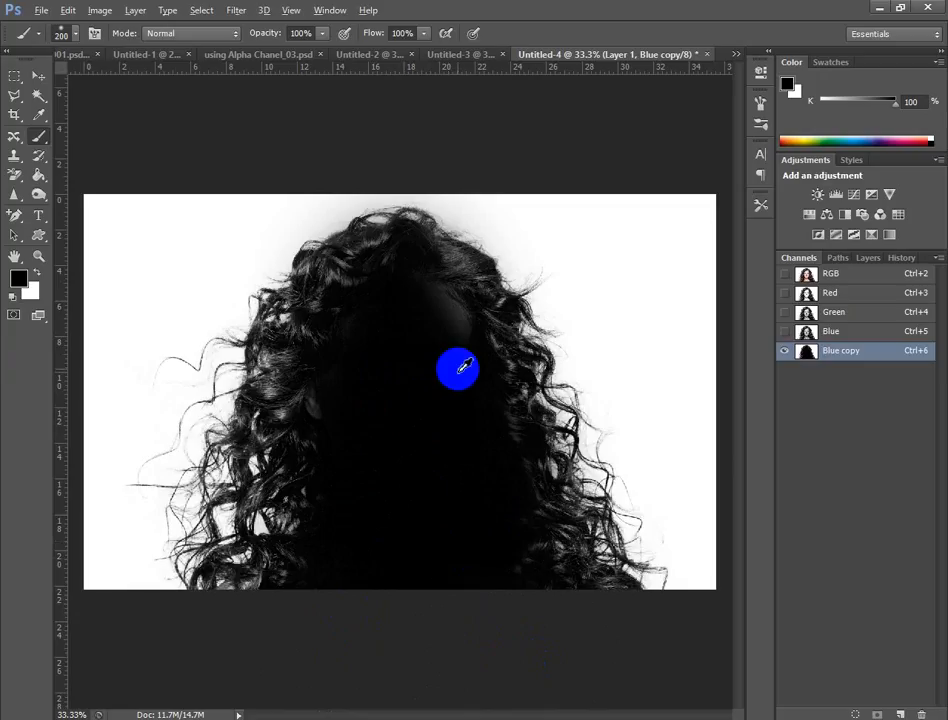
pyautogui.scroll(3, 465, 366)
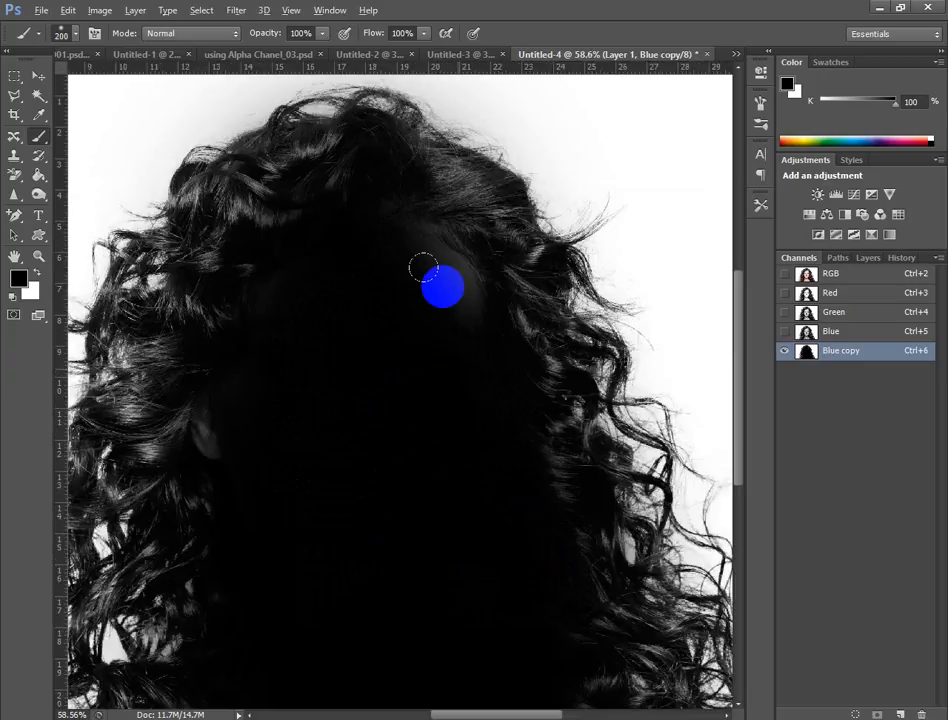
pyautogui.moveTo(442, 199)
pyautogui.mouseDown()
pyautogui.moveTo(289, 170)
pyautogui.moveTo(317, 192)
pyautogui.moveTo(364, 178)
pyautogui.moveTo(462, 256)
pyautogui.moveTo(521, 275)
pyautogui.moveTo(523, 323)
pyautogui.moveTo(556, 396)
pyautogui.moveTo(561, 453)
pyautogui.moveTo(557, 488)
pyautogui.moveTo(502, 544)
pyautogui.moveTo(137, 437)
pyautogui.moveTo(174, 440)
pyautogui.moveTo(141, 431)
pyautogui.moveTo(180, 385)
pyautogui.moveTo(185, 325)
pyautogui.moveTo(224, 288)
pyautogui.moveTo(240, 212)
pyautogui.moveTo(217, 205)
pyautogui.moveTo(352, 488)
pyautogui.mouseUp()
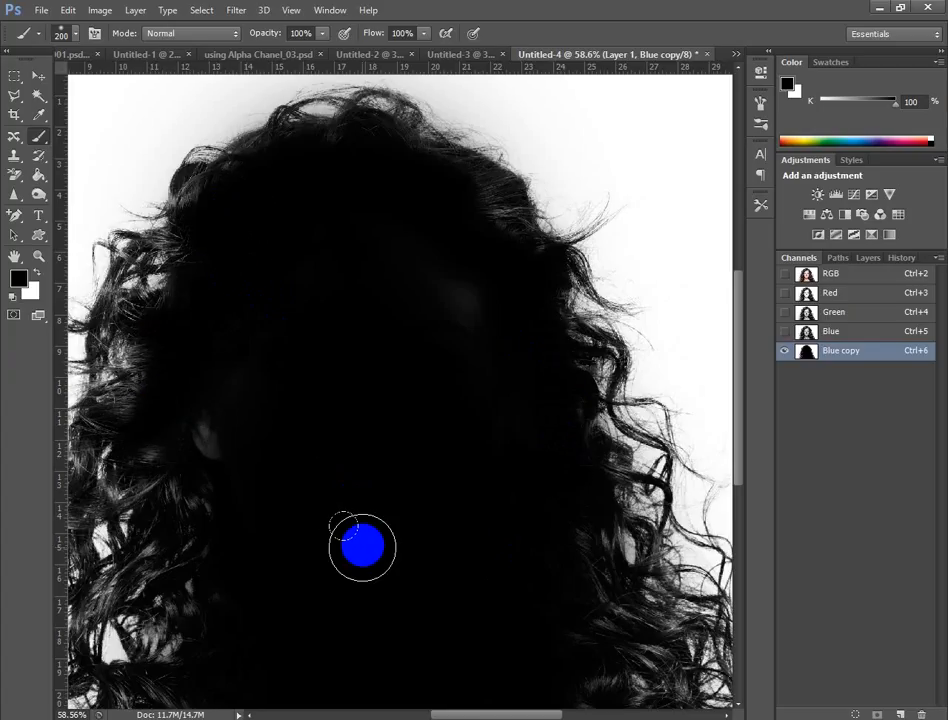
# Step: Paint the inner parts of the lower curls on both sides of the body black with a 100 px brush
pyautogui.scroll(-8, 363, 546)
pyautogui.scroll(5, 262, 512)
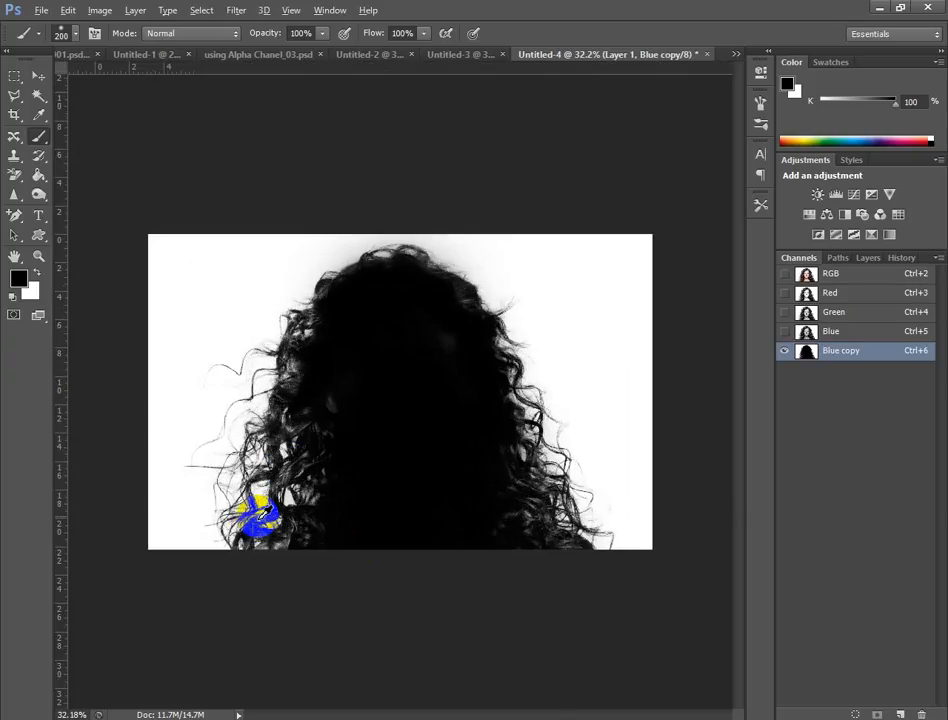
pyautogui.moveTo(268, 541)
pyautogui.mouseDown()
pyautogui.moveTo(312, 546)
pyautogui.moveTo(307, 535)
pyautogui.moveTo(315, 541)
pyautogui.moveTo(327, 529)
pyautogui.moveTo(291, 536)
pyautogui.moveTo(280, 528)
pyautogui.moveTo(343, 507)
pyautogui.mouseUp()
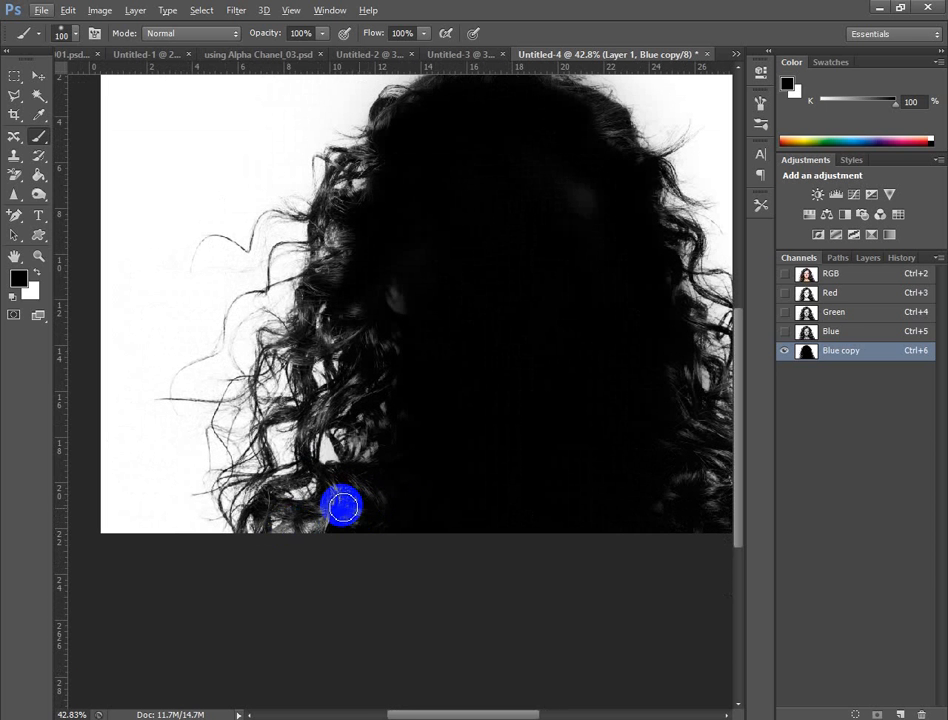
pyautogui.scroll(6, 341, 505)
pyautogui.moveTo(305, 545)
pyautogui.mouseDown()
pyautogui.moveTo(235, 561)
pyautogui.moveTo(445, 500)
pyautogui.moveTo(369, 463)
pyautogui.moveTo(381, 443)
pyautogui.moveTo(342, 446)
pyautogui.moveTo(342, 481)
pyautogui.moveTo(396, 498)
pyautogui.moveTo(445, 446)
pyautogui.moveTo(453, 342)
pyautogui.moveTo(442, 333)
pyautogui.moveTo(428, 340)
pyautogui.moveTo(508, 431)
pyautogui.moveTo(537, 337)
pyautogui.moveTo(546, 383)
pyautogui.mouseUp()
pyautogui.scroll(-10, 546, 383)
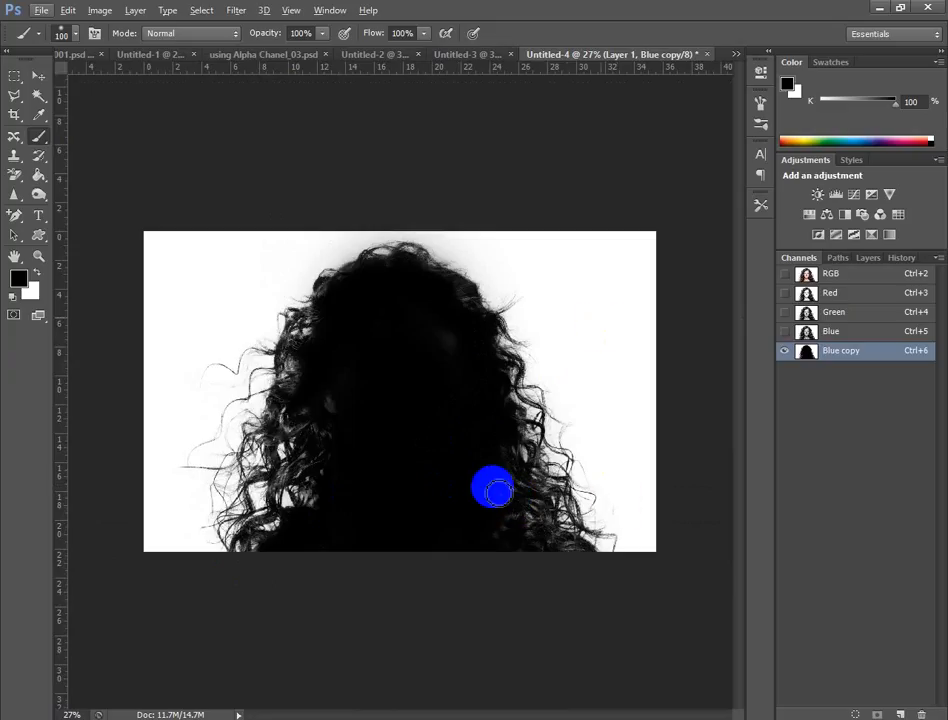
pyautogui.moveTo(481, 549)
pyautogui.mouseDown()
pyautogui.moveTo(510, 521)
pyautogui.moveTo(510, 548)
pyautogui.moveTo(502, 513)
pyautogui.mouseUp()
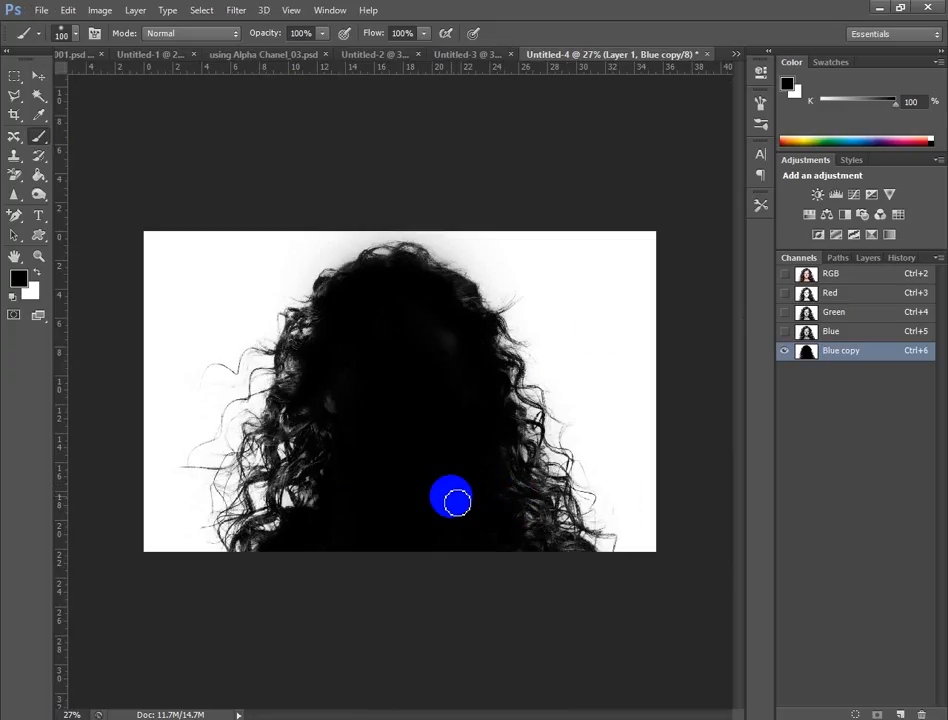
# Step: Apply Levels to the Blue copy channel with an input black point of 85 and an output black level of 17
pyautogui.hotkey('ctrl', 'l')
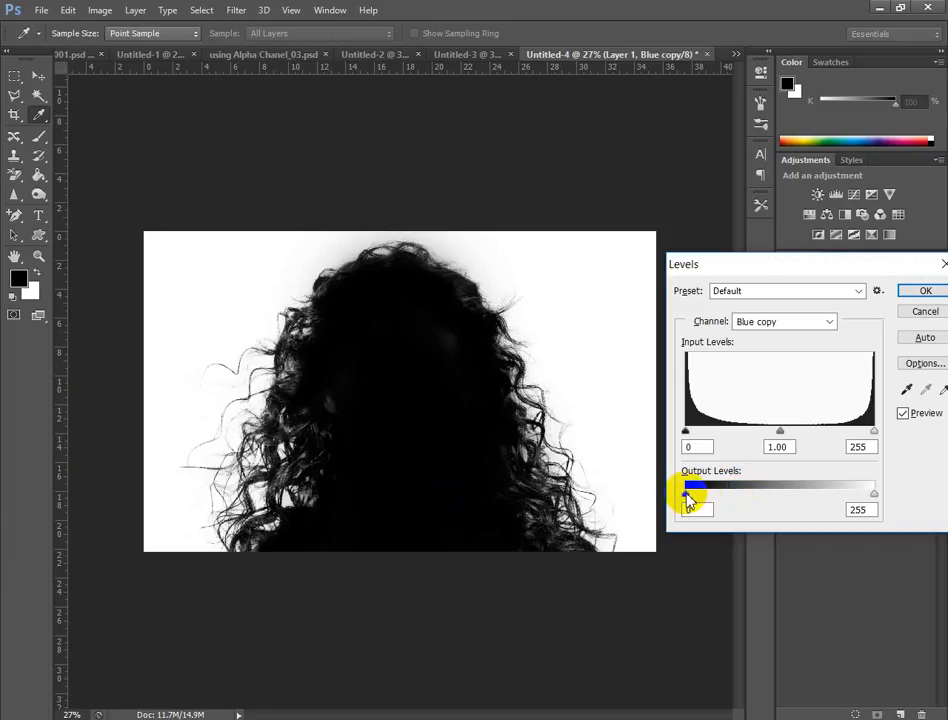
pyautogui.moveTo(688, 499)
pyautogui.mouseDown()
pyautogui.moveTo(739, 500)
pyautogui.moveTo(706, 500)
pyautogui.mouseUp()
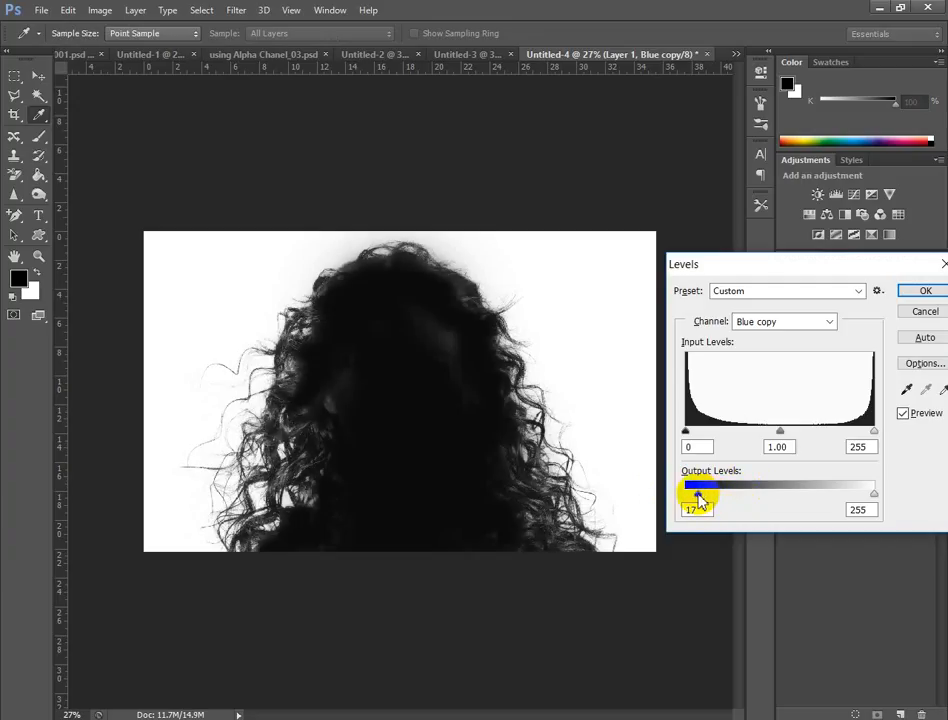
pyautogui.moveTo(872, 499)
pyautogui.mouseDown()
pyautogui.moveTo(832, 500)
pyautogui.moveTo(872, 503)
pyautogui.mouseUp()
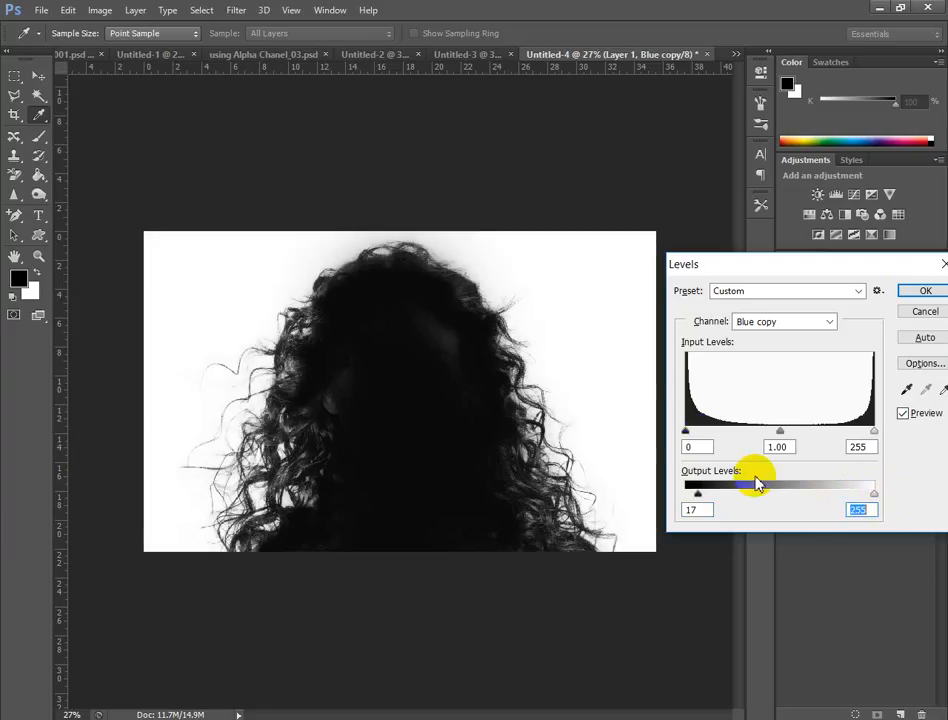
pyautogui.moveTo(700, 438); pyautogui.dragTo(724, 440)
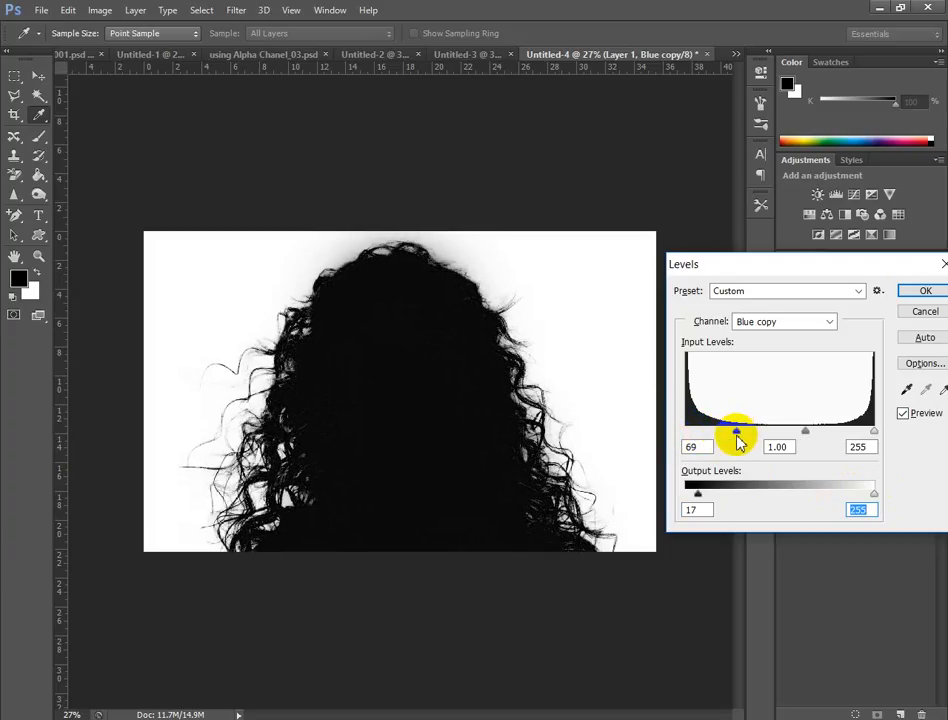
pyautogui.click(923, 291)
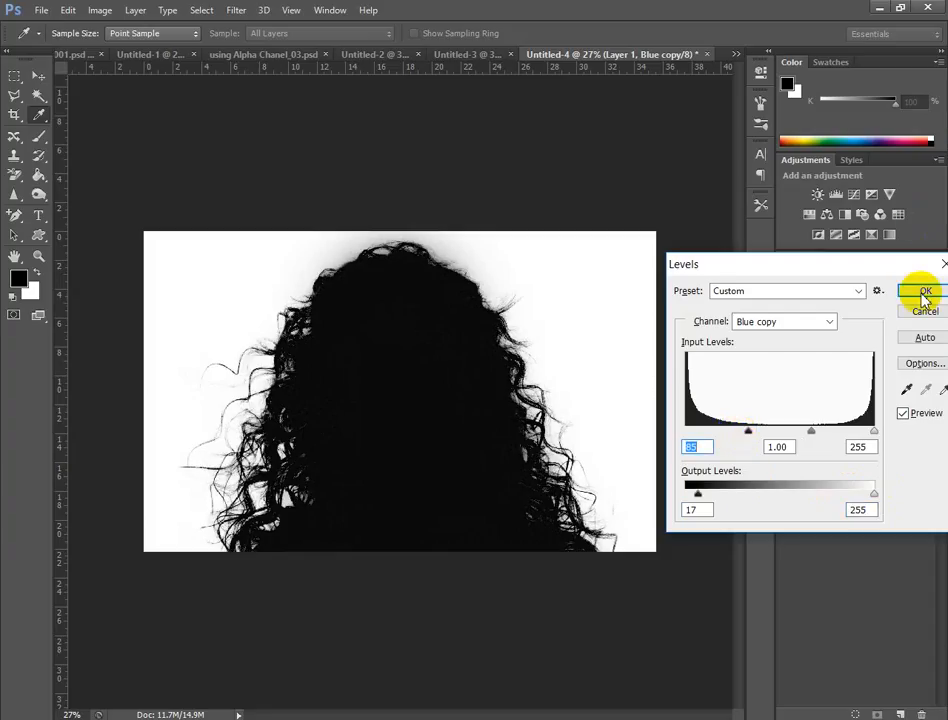
# Step: Paint over the thick strands around the white gap in the lower-left curls in black with a smaller brush
pyautogui.press('b')
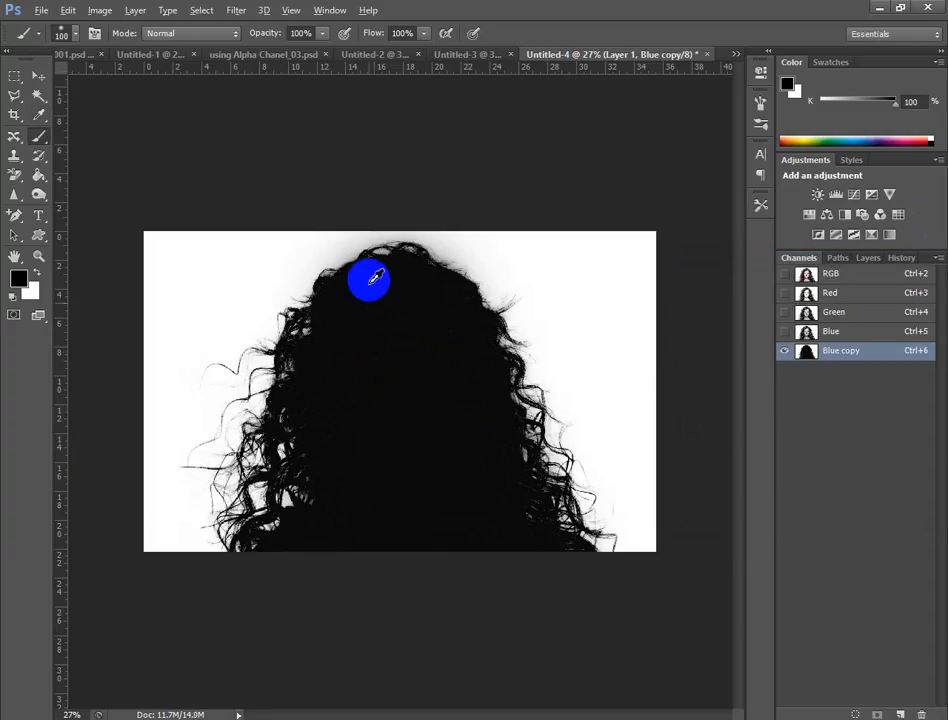
pyautogui.scroll(3, 372, 278)
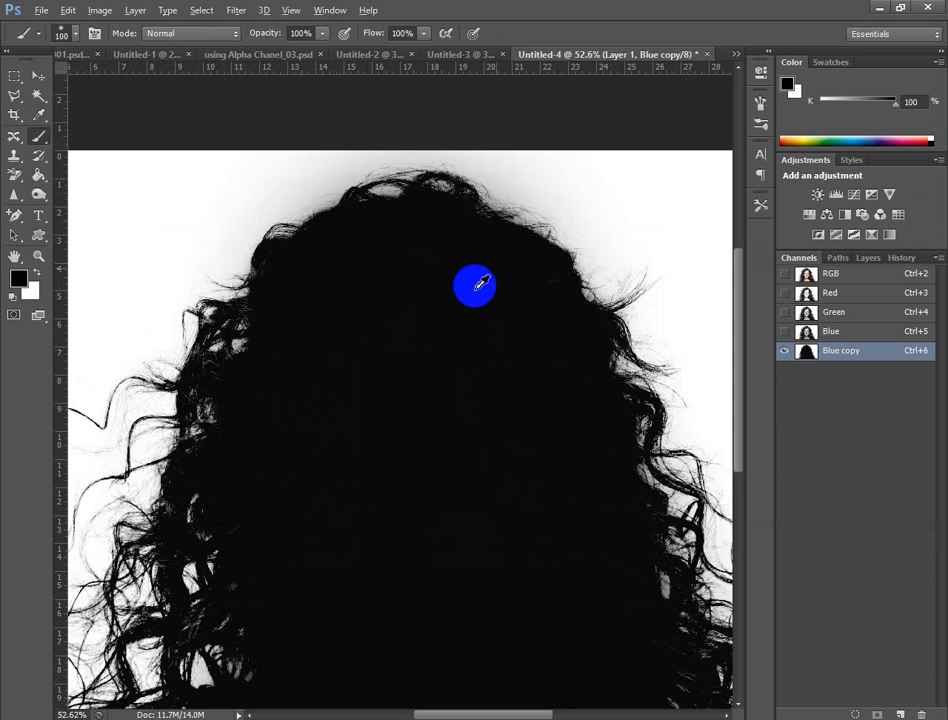
pyautogui.scroll(-3, 460, 303)
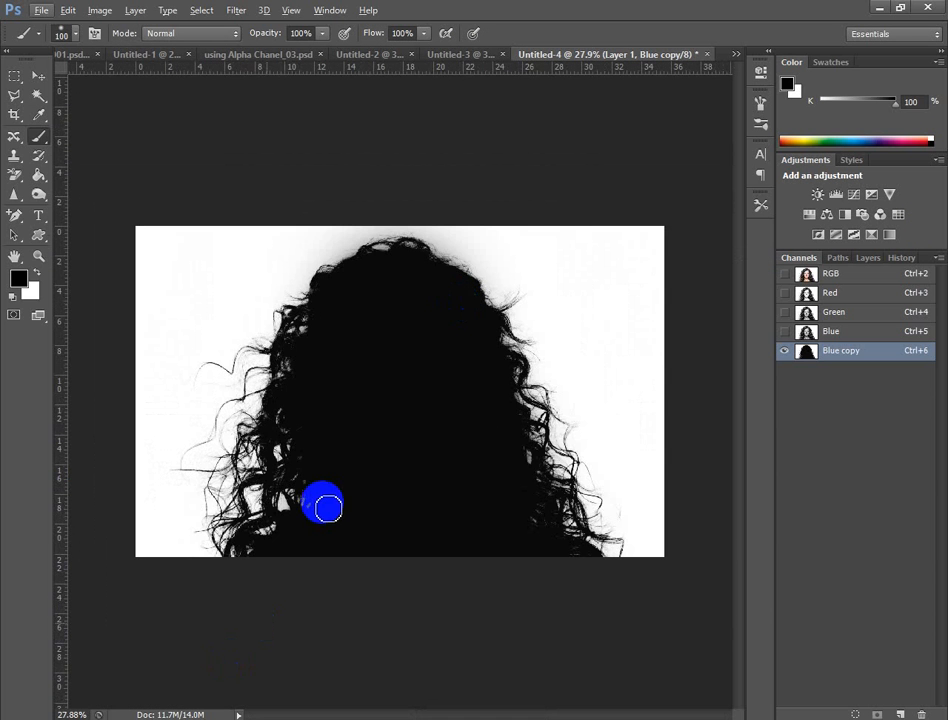
pyautogui.scroll(8, 195, 508)
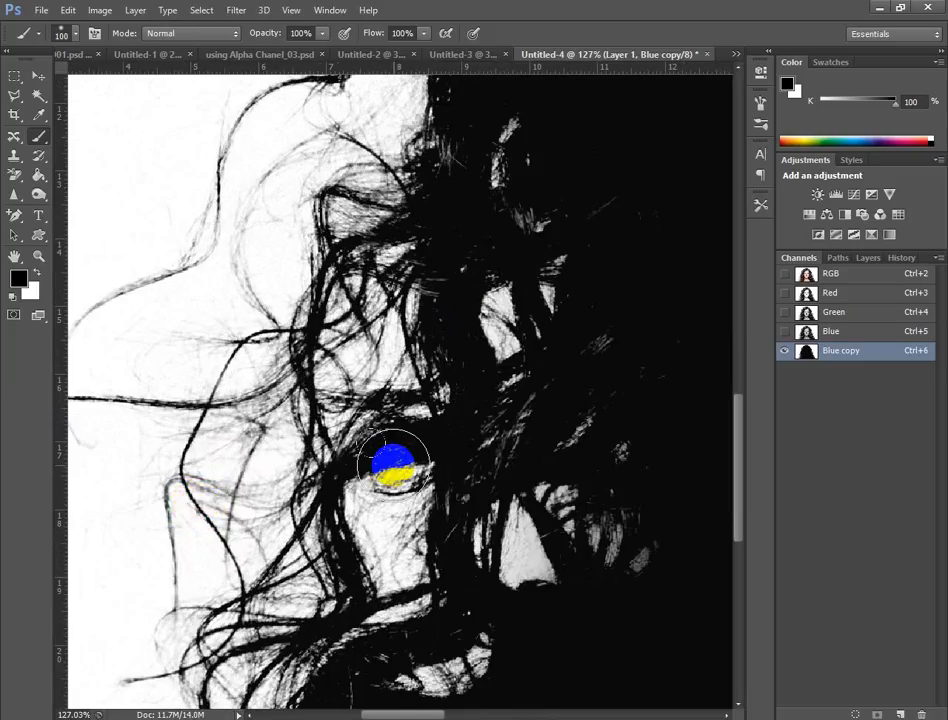
pyautogui.press('[')
pyautogui.press('[')
pyautogui.press('[')
pyautogui.press('[')
pyautogui.press('[')
pyautogui.press('[')
pyautogui.moveTo(437, 438)
pyautogui.mouseDown()
pyautogui.moveTo(399, 441)
pyautogui.moveTo(342, 467)
pyautogui.moveTo(327, 514)
pyautogui.moveTo(346, 610)
pyautogui.moveTo(295, 639)
pyautogui.moveTo(451, 589)
pyautogui.moveTo(458, 584)
pyautogui.moveTo(441, 535)
pyautogui.moveTo(444, 633)
pyautogui.mouseUp()
# Step: Thicken the outer strands higher up in the left-side curls in black with a 15 px brush
pyautogui.press('[')
pyautogui.press('[')
pyautogui.press('[')
pyautogui.press('[')
pyautogui.press('[')
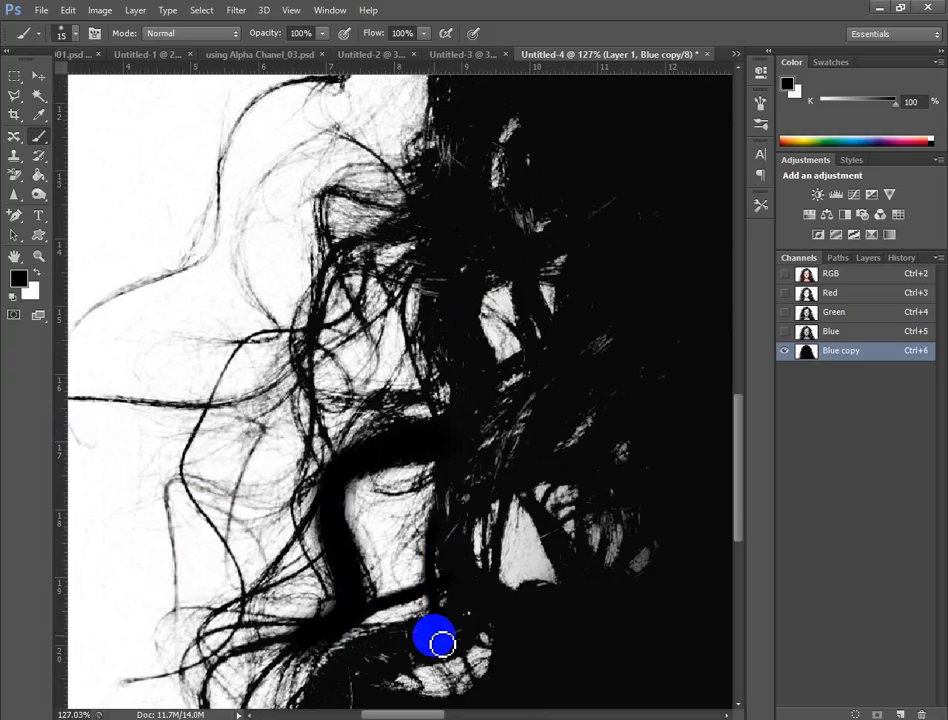
pyautogui.scroll(-1, 442, 644)
pyautogui.moveTo(428, 207)
pyautogui.mouseDown()
pyautogui.moveTo(353, 235)
pyautogui.moveTo(321, 290)
pyautogui.moveTo(312, 374)
pyautogui.moveTo(320, 465)
pyautogui.moveTo(342, 431)
pyautogui.moveTo(304, 292)
pyautogui.moveTo(379, 219)
pyautogui.moveTo(412, 260)
pyautogui.mouseUp()
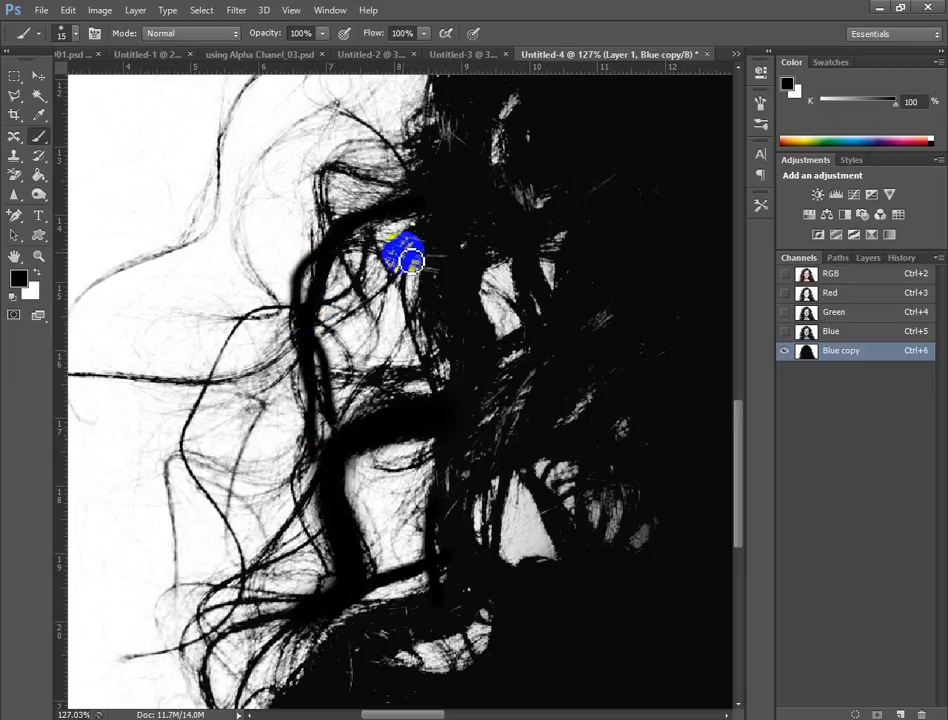
# Step: Fill in the gray strands along the curls on the right side of the hair with the 15 px black brush
pyautogui.scroll(-6, 410, 260)
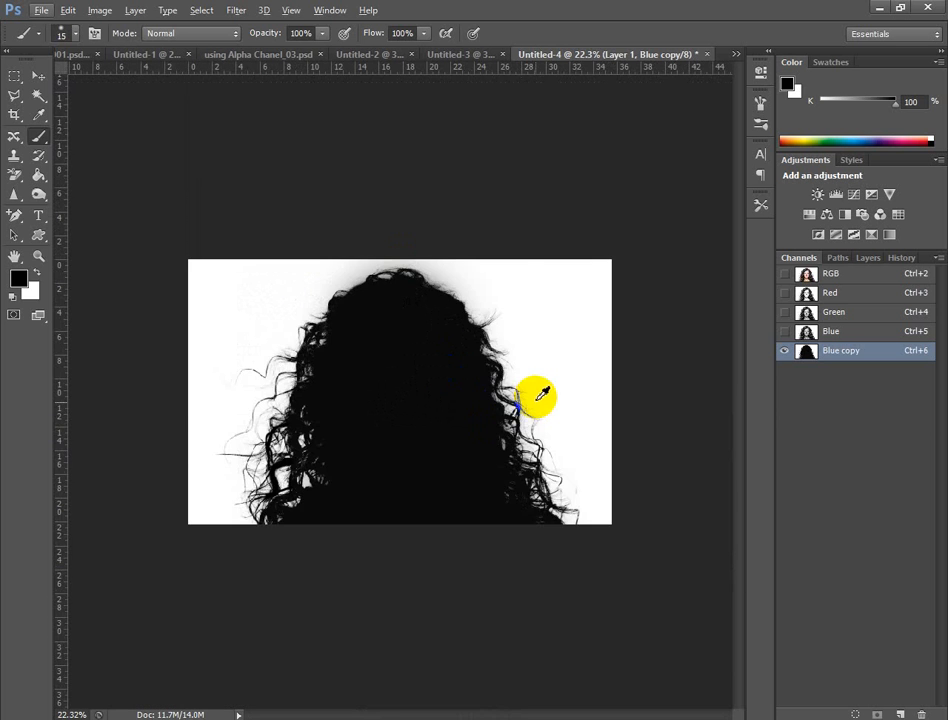
pyautogui.scroll(6, 540, 394)
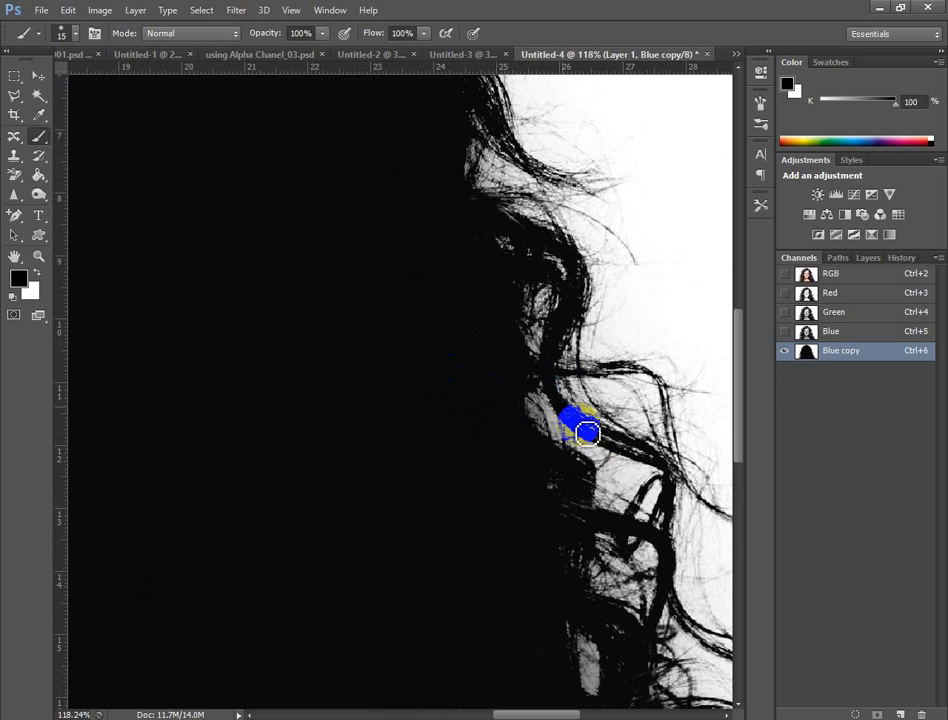
pyautogui.moveTo(587, 432)
pyautogui.mouseDown()
pyautogui.moveTo(689, 487)
pyautogui.moveTo(558, 410)
pyautogui.moveTo(553, 381)
pyautogui.moveTo(588, 251)
pyautogui.moveTo(531, 237)
pyautogui.moveTo(488, 212)
pyautogui.moveTo(525, 207)
pyautogui.moveTo(367, 273)
pyautogui.moveTo(467, 238)
pyautogui.moveTo(467, 199)
pyautogui.moveTo(519, 283)
pyautogui.mouseUp()
pyautogui.scroll(2, 364, 273)
pyautogui.scroll(-5, 517, 270)
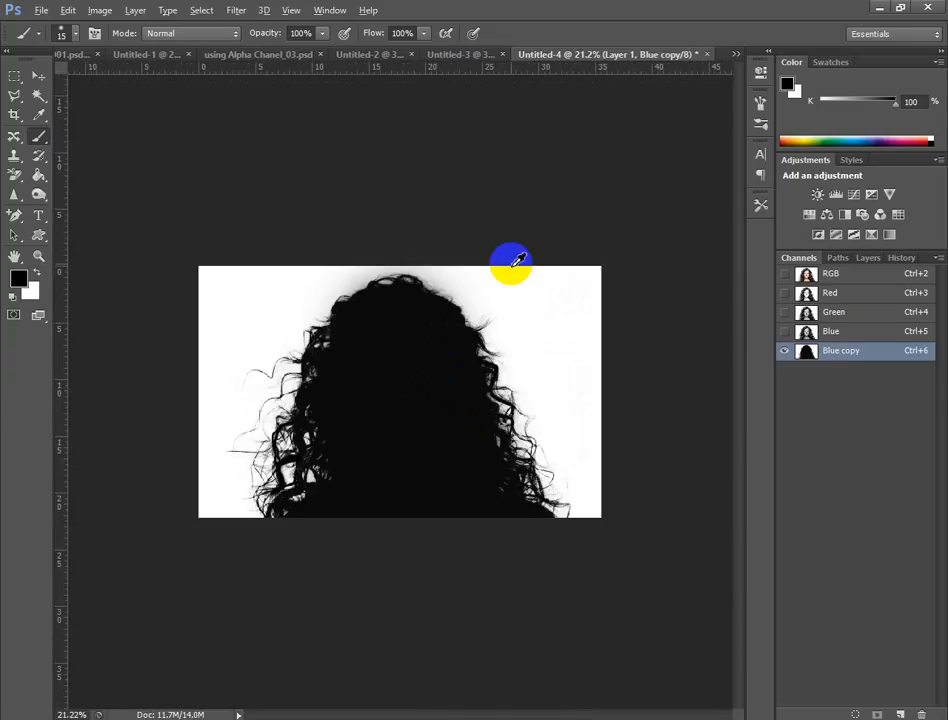
pyautogui.scroll(-1, 517, 262)
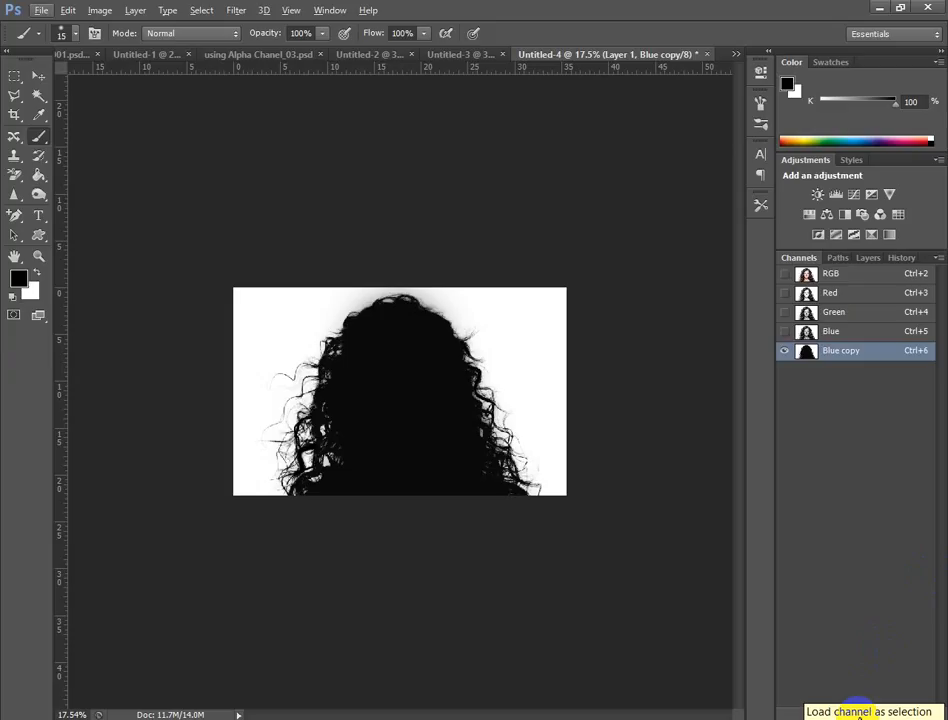
# Step: Load the Blue copy channel as a selection and invert it to select the dark silhouette
pyautogui.click(856, 714)
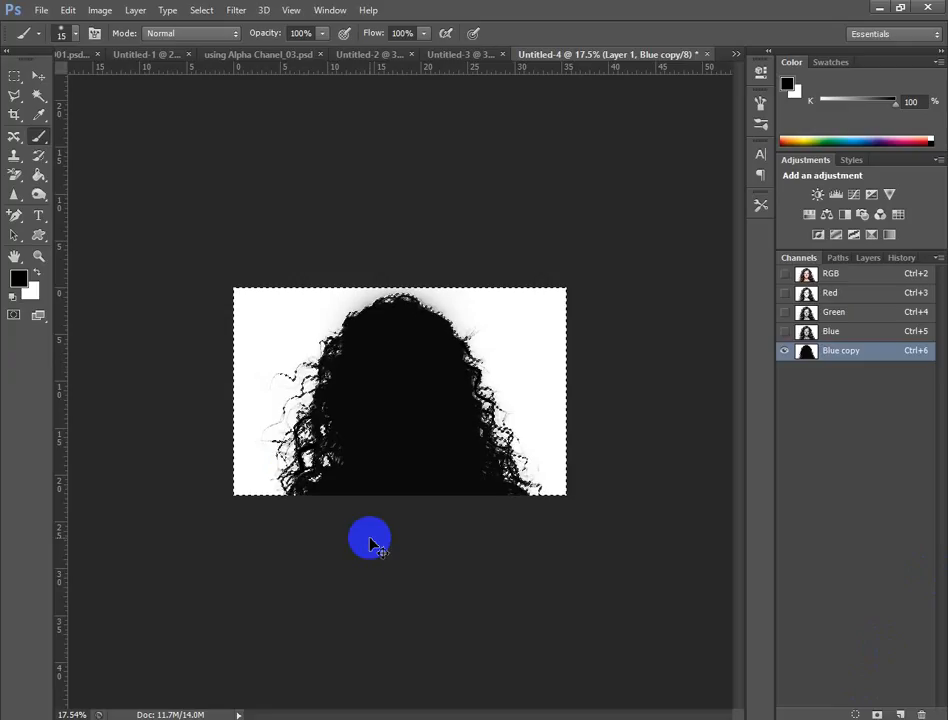
pyautogui.hotkey('ctrl', 'shift', 'i')
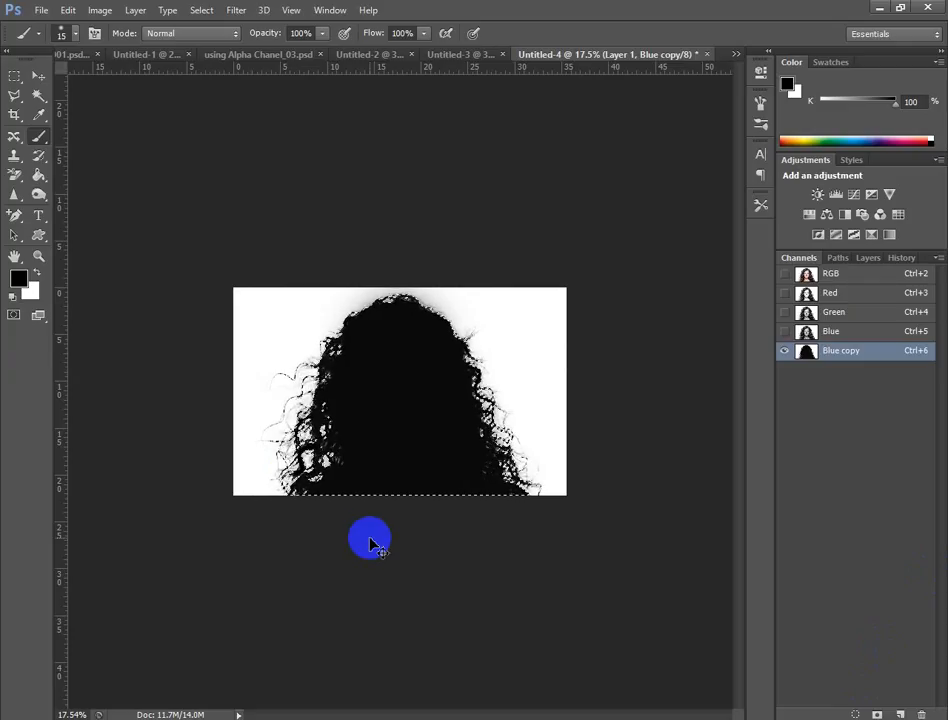
# Step: Fill the selected silhouette with the white background color, and brush over it with white using a larger brush
pyautogui.hotkey('ctrl', 'BackSpace')
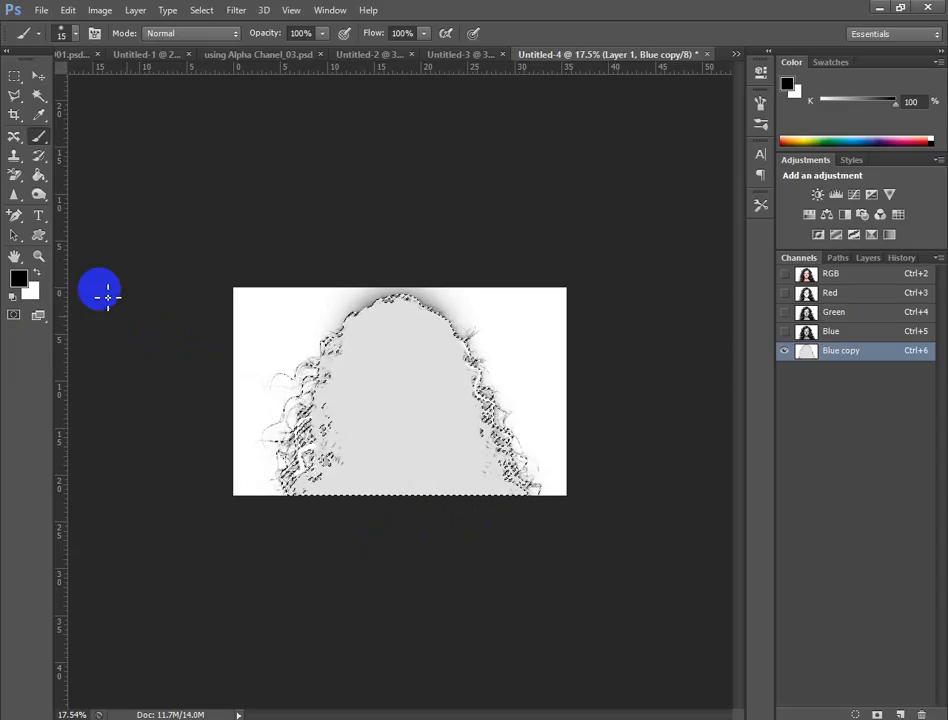
pyautogui.click(37, 271)
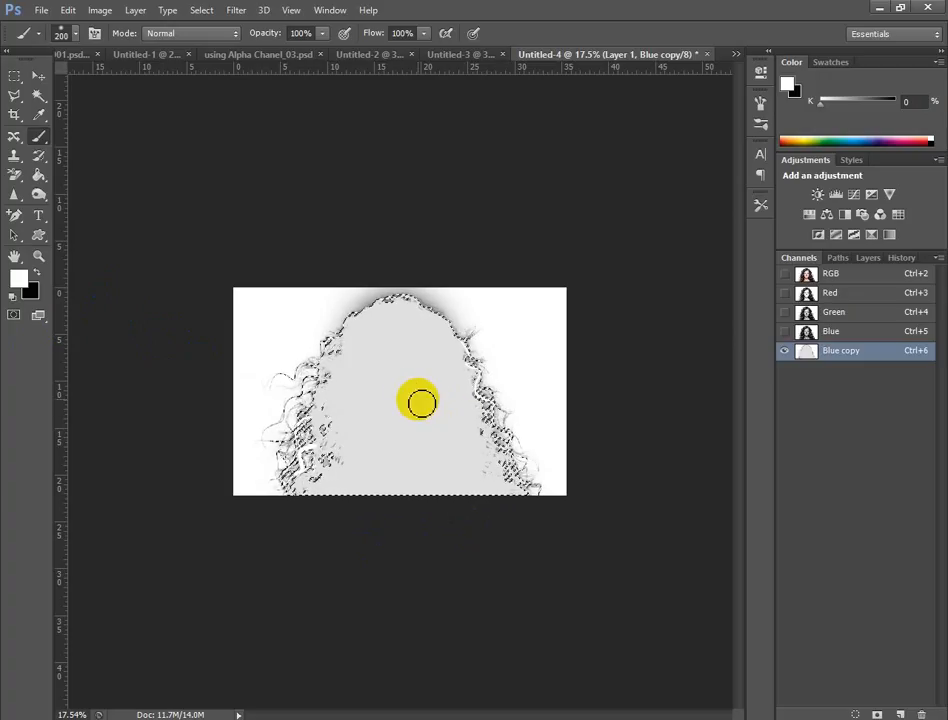
pyautogui.moveTo(312, 461)
pyautogui.mouseDown()
pyautogui.moveTo(267, 470)
pyautogui.moveTo(334, 347)
pyautogui.moveTo(582, 557)
pyautogui.moveTo(488, 376)
pyautogui.moveTo(155, 569)
pyautogui.moveTo(362, 516)
pyautogui.moveTo(484, 348)
pyautogui.mouseUp()
pyautogui.moveTo(382, 344)
pyautogui.mouseDown()
pyautogui.moveTo(459, 286)
pyautogui.moveTo(554, 565)
pyautogui.moveTo(603, 647)
pyautogui.moveTo(509, 419)
pyautogui.mouseUp()
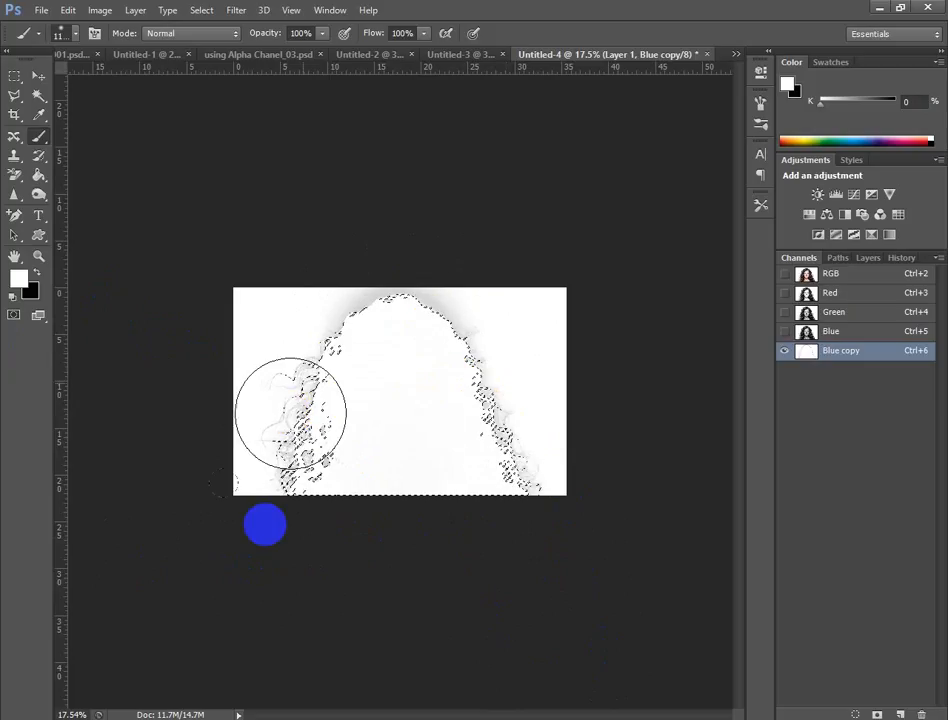
pyautogui.moveTo(265, 524)
pyautogui.mouseDown()
pyautogui.moveTo(353, 347)
pyautogui.moveTo(290, 587)
pyautogui.moveTo(488, 457)
pyautogui.mouseUp()
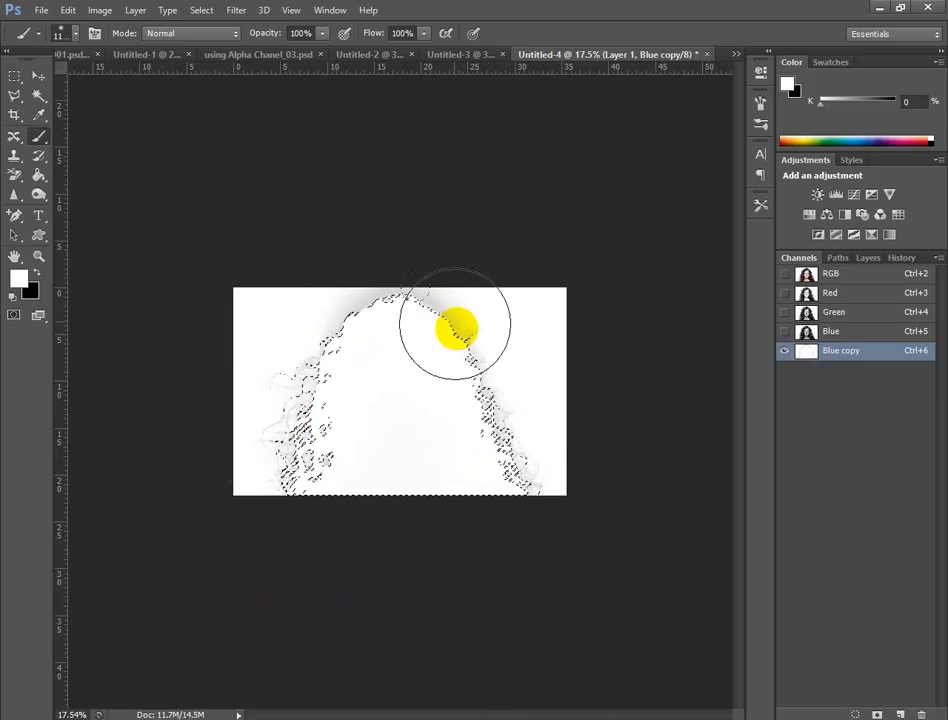
pyautogui.moveTo(456, 328)
pyautogui.mouseDown()
pyautogui.moveTo(597, 697)
pyautogui.moveTo(505, 509)
pyautogui.moveTo(502, 526)
pyautogui.moveTo(541, 538)
pyautogui.mouseUp()
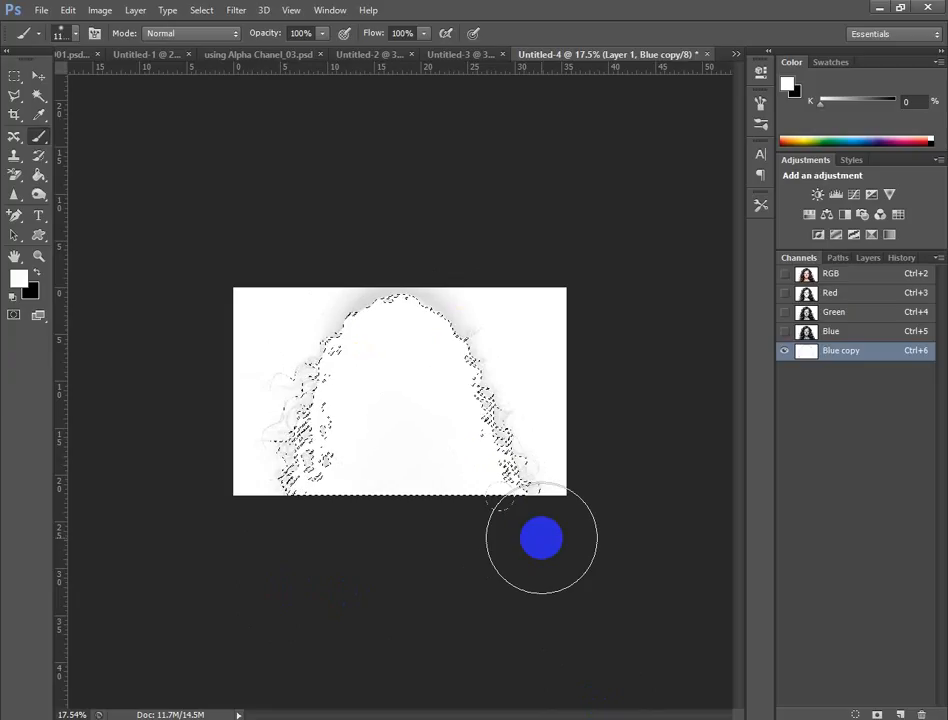
# Step: Add a layer mask to Layer 1 from the active hair selection, hiding the white surroundings over the blue Layer 2
pyautogui.click(901, 262)
pyautogui.click(870, 259)
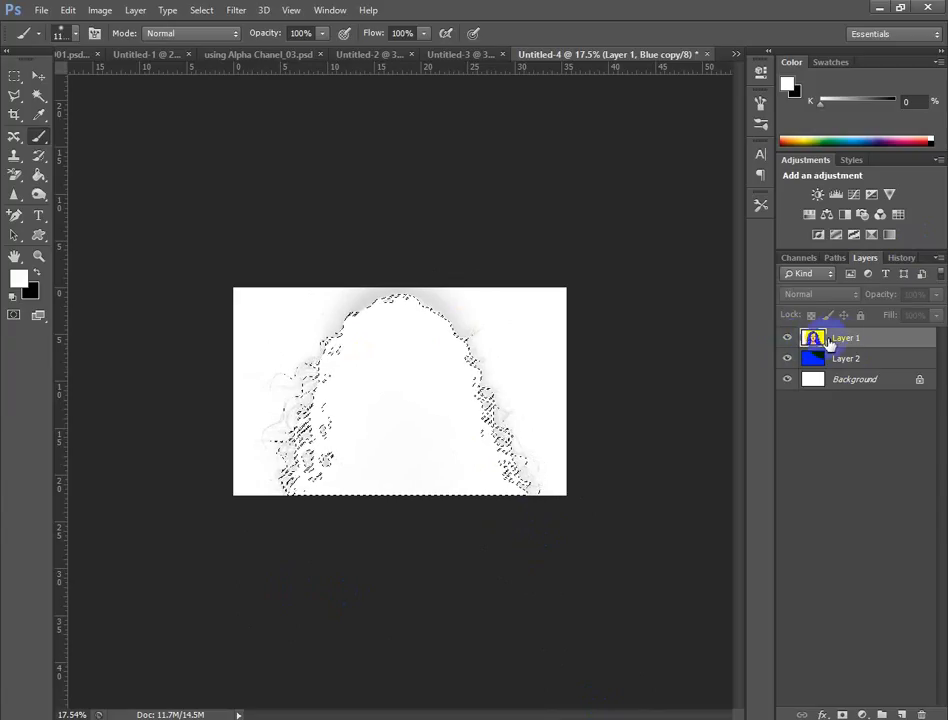
pyautogui.click(848, 360)
pyautogui.click(863, 342)
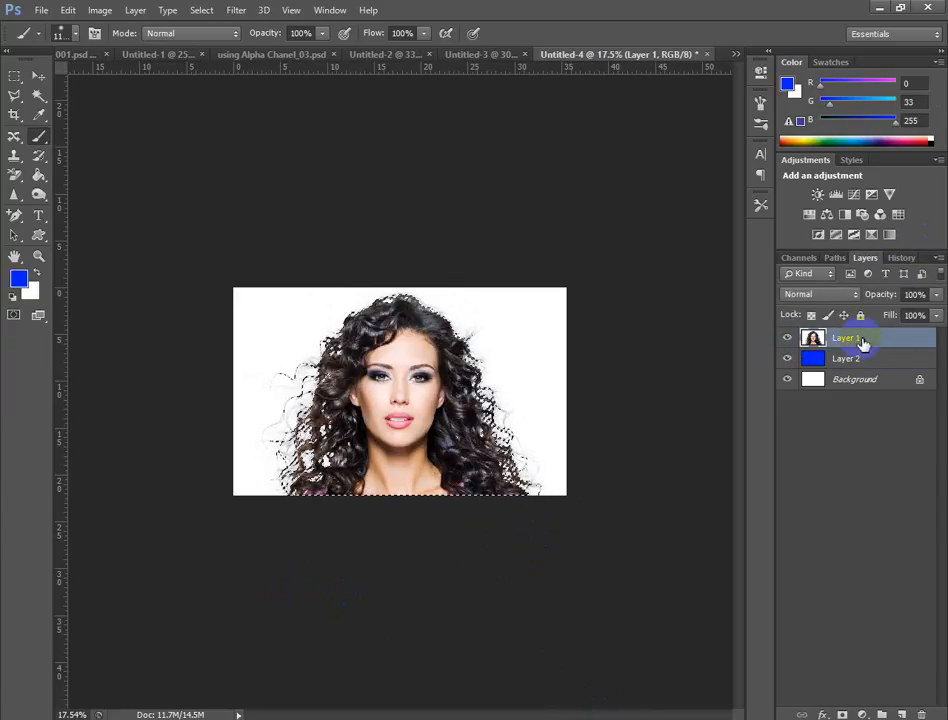
pyautogui.click(805, 259)
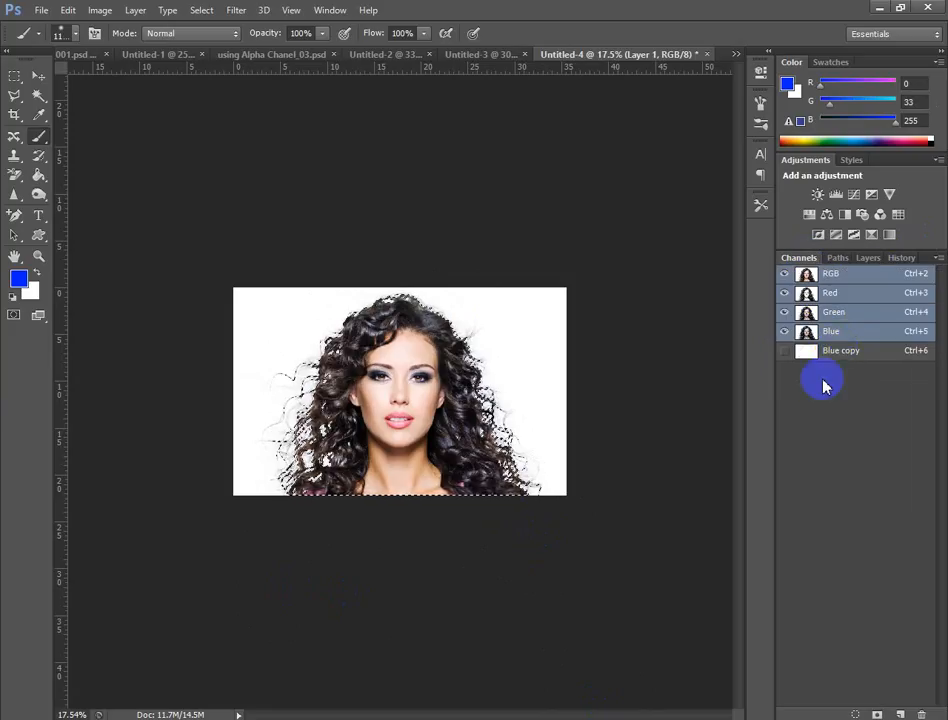
pyautogui.click(836, 352)
pyautogui.click(868, 259)
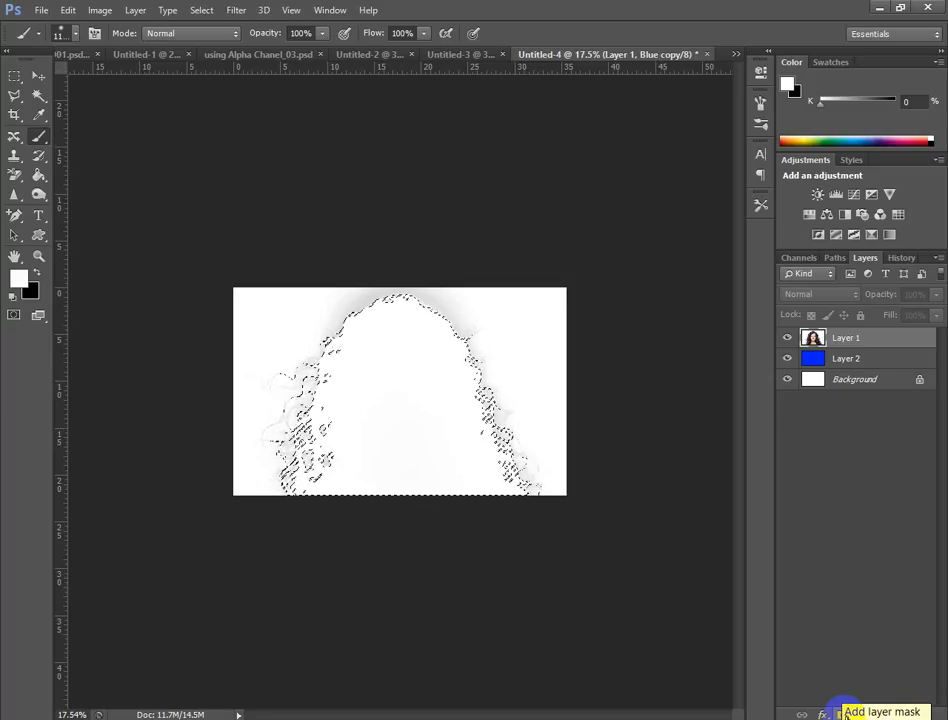
pyautogui.click(843, 714)
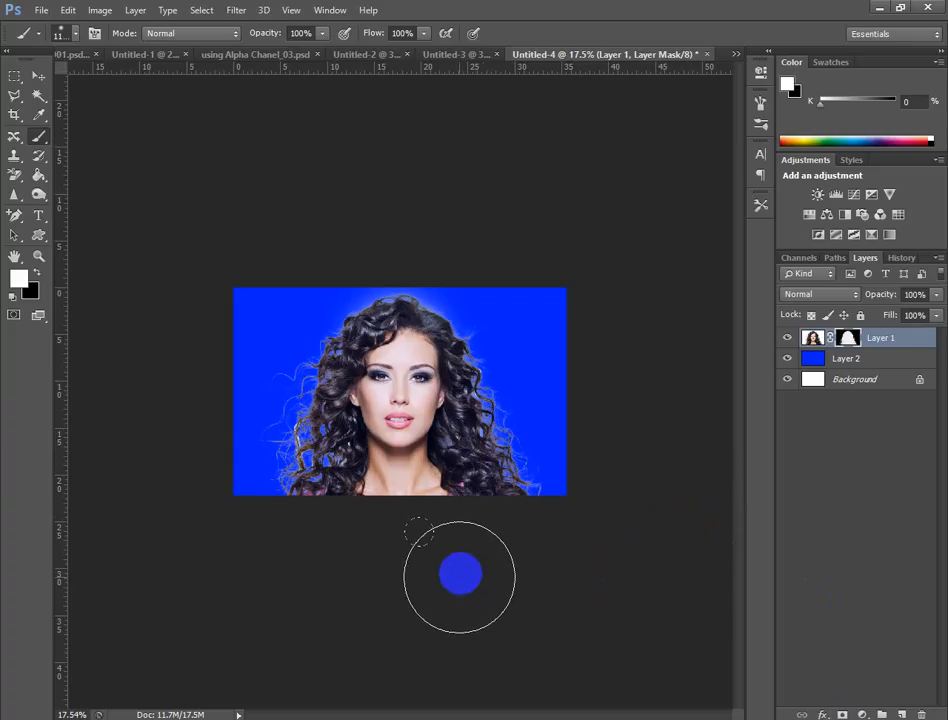
# Step: Try a white brush stroke on Layer 1's mask over the left-side curls, and undo it
pyautogui.moveTo(315, 487)
pyautogui.mouseDown()
pyautogui.moveTo(289, 394)
pyautogui.moveTo(290, 470)
pyautogui.mouseUp()
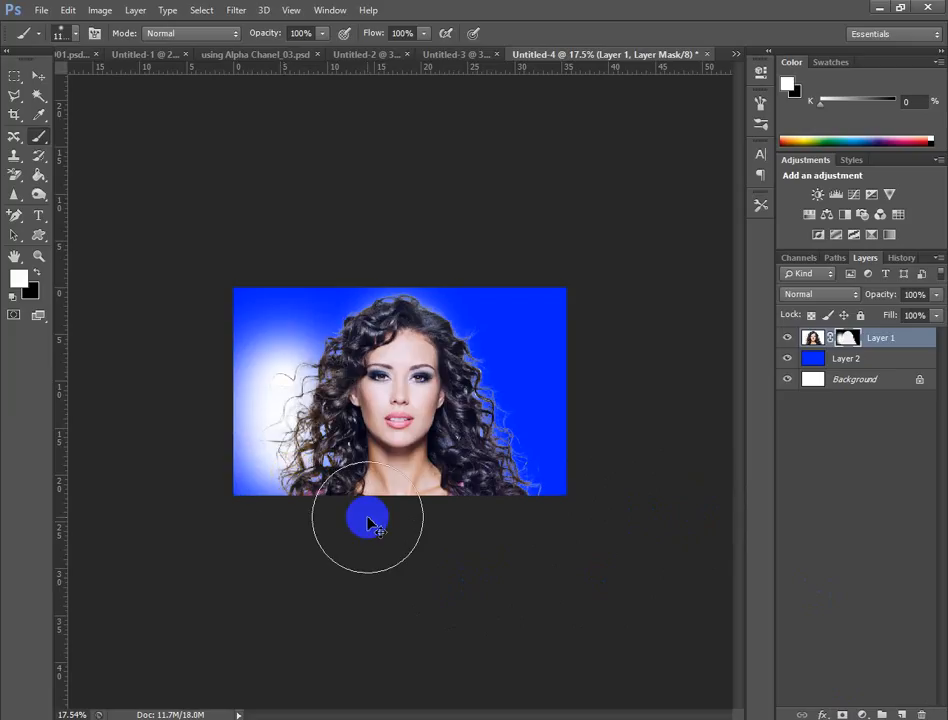
pyautogui.hotkey('ctrl', 'z')
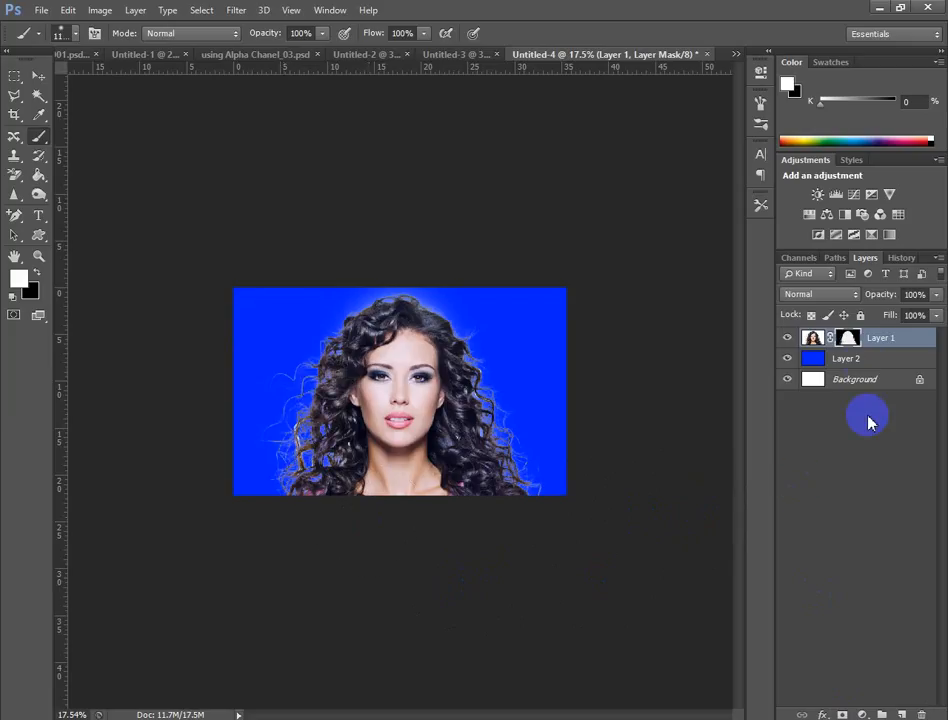
# Step: Make black the painting color for Layer 1's mask, and undo a trial stroke over the left-side curls
pyautogui.click(850, 341)
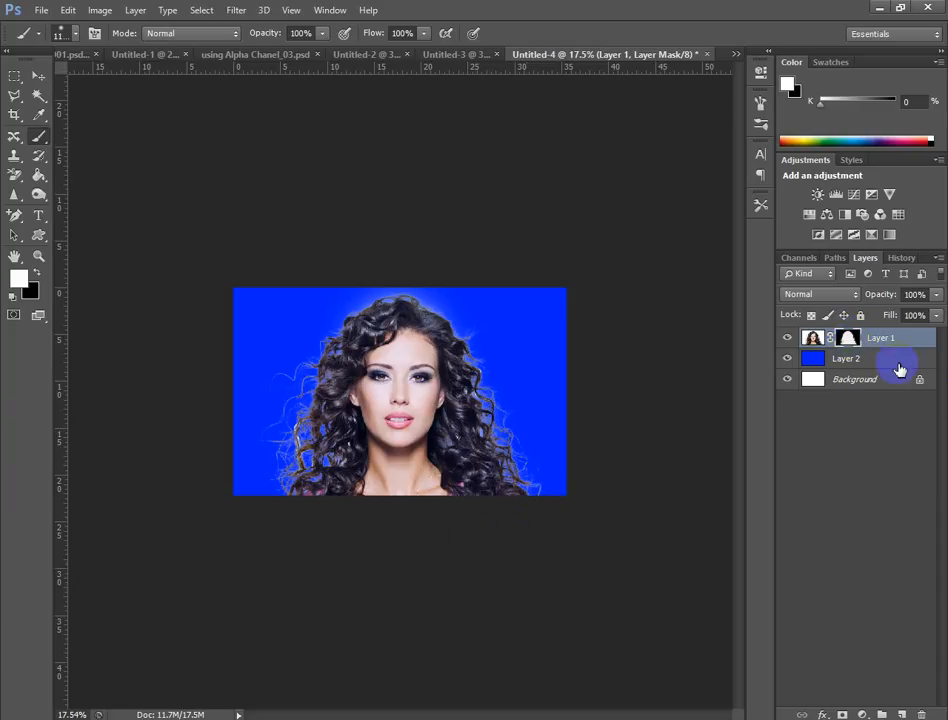
pyautogui.click(36, 272)
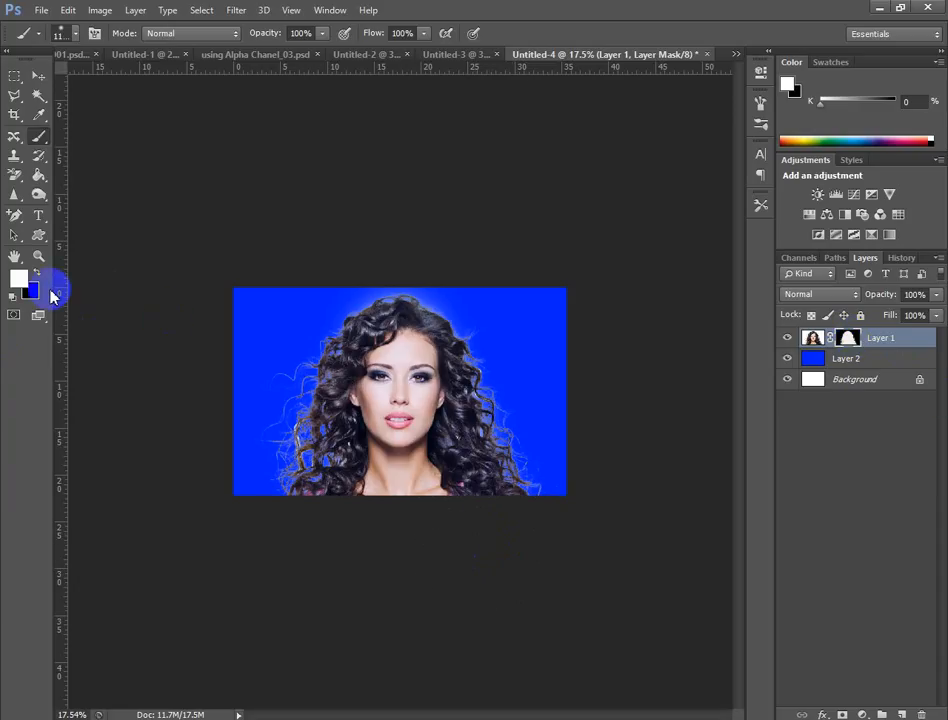
pyautogui.moveTo(278, 355)
pyautogui.mouseDown()
pyautogui.moveTo(330, 362)
pyautogui.moveTo(295, 350)
pyautogui.moveTo(298, 460)
pyautogui.mouseUp()
pyautogui.hotkey('ctrl', 'z')
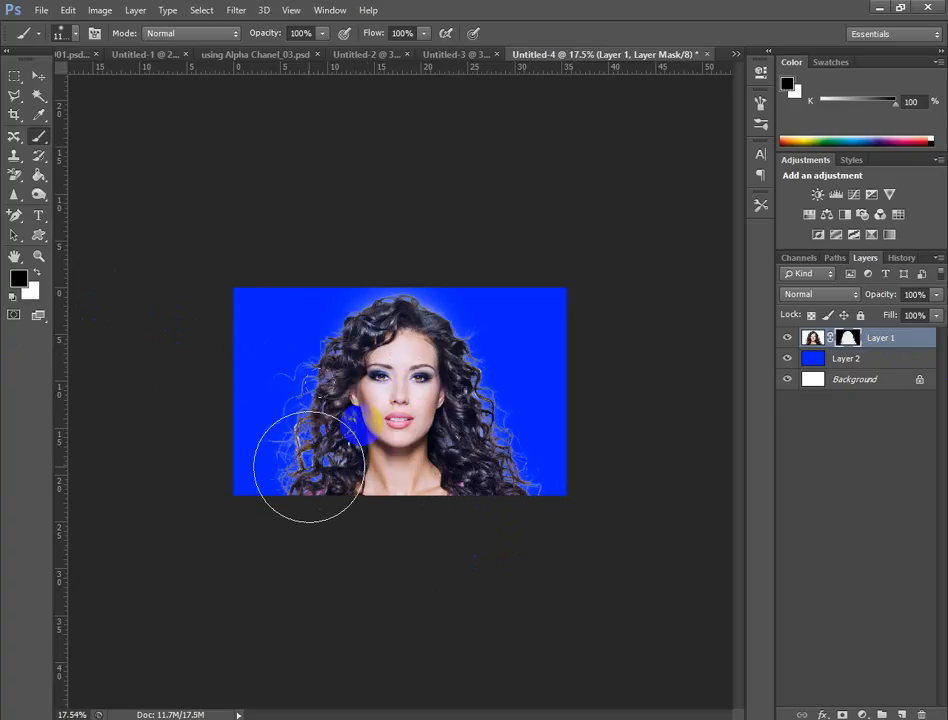
# Step: Paint black on the mask along both sides of the hair with the brush in Overlay mode at 61% opacity
pyautogui.click(228, 37)
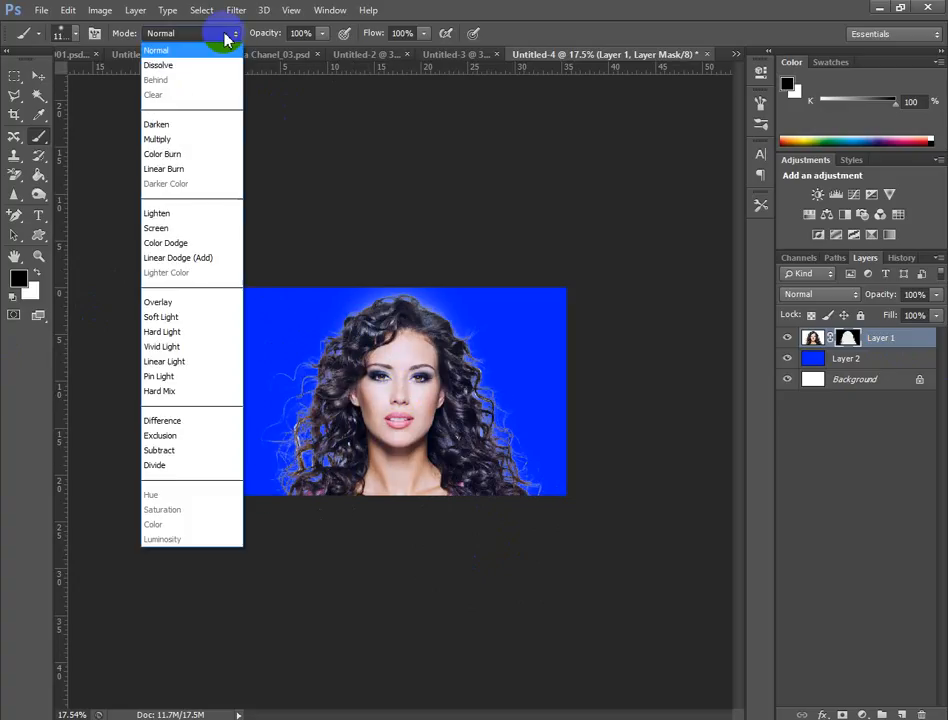
pyautogui.click(200, 302)
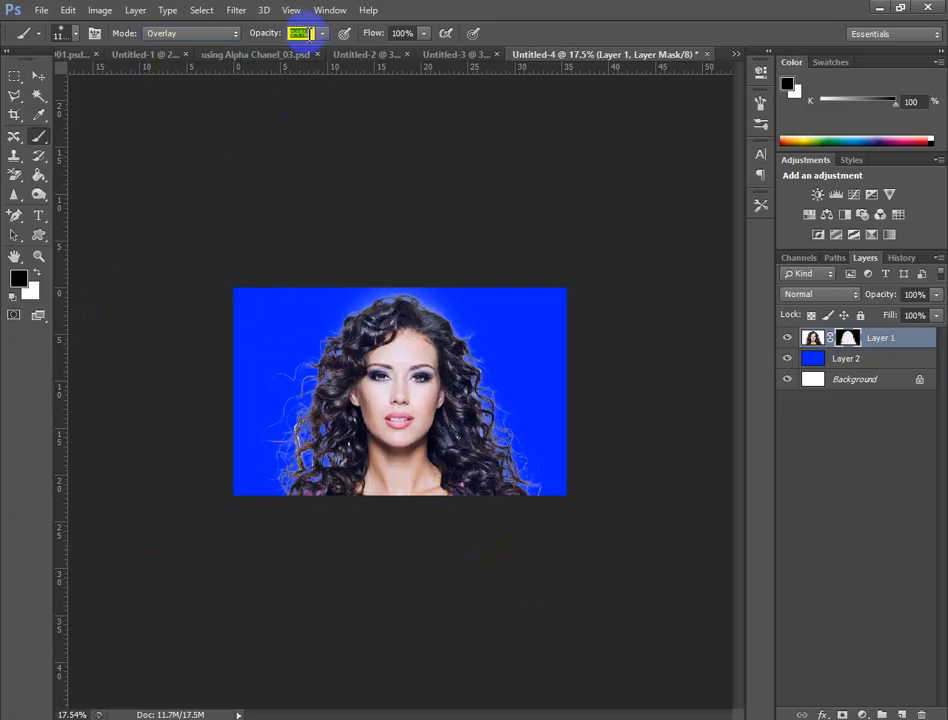
pyautogui.scroll(-5, 311, 34)
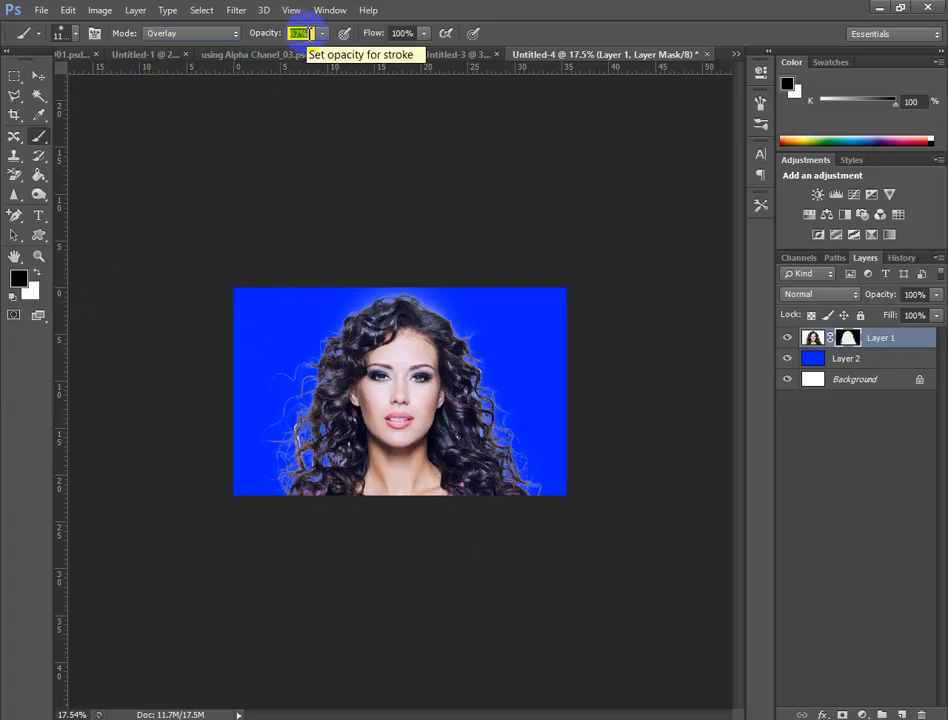
pyautogui.scroll(-3, 311, 34)
pyautogui.moveTo(322, 360)
pyautogui.mouseDown()
pyautogui.moveTo(313, 412)
pyautogui.moveTo(310, 515)
pyautogui.moveTo(292, 506)
pyautogui.moveTo(306, 470)
pyautogui.moveTo(301, 401)
pyautogui.moveTo(293, 585)
pyautogui.mouseUp()
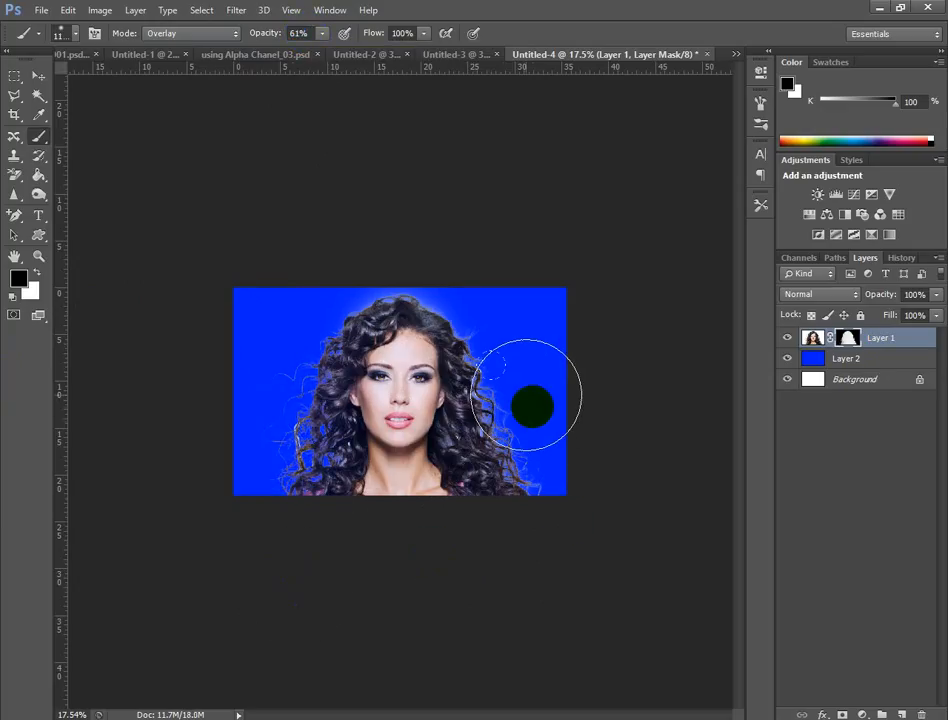
pyautogui.moveTo(528, 400)
pyautogui.mouseDown()
pyautogui.moveTo(577, 546)
pyautogui.moveTo(537, 372)
pyautogui.moveTo(572, 529)
pyautogui.moveTo(567, 450)
pyautogui.moveTo(502, 289)
pyautogui.moveTo(371, 273)
pyautogui.moveTo(208, 309)
pyautogui.moveTo(233, 317)
pyautogui.moveTo(376, 290)
pyautogui.moveTo(246, 451)
pyautogui.moveTo(274, 492)
pyautogui.mouseUp()
pyautogui.moveTo(480, 408)
pyautogui.mouseDown()
pyautogui.moveTo(510, 342)
pyautogui.moveTo(567, 523)
pyautogui.moveTo(577, 496)
pyautogui.moveTo(513, 376)
pyautogui.moveTo(525, 474)
pyautogui.moveTo(557, 560)
pyautogui.moveTo(594, 529)
pyautogui.moveTo(512, 483)
pyautogui.moveTo(581, 496)
pyautogui.moveTo(284, 471)
pyautogui.moveTo(267, 444)
pyautogui.moveTo(254, 442)
pyautogui.moveTo(252, 468)
pyautogui.moveTo(262, 446)
pyautogui.moveTo(239, 545)
pyautogui.moveTo(284, 452)
pyautogui.mouseUp()
# Step: Clean the white fringe around the outer left-side strands on the mask with the black Overlay brush reduced to 300 px
pyautogui.scroll(6, 284, 452)
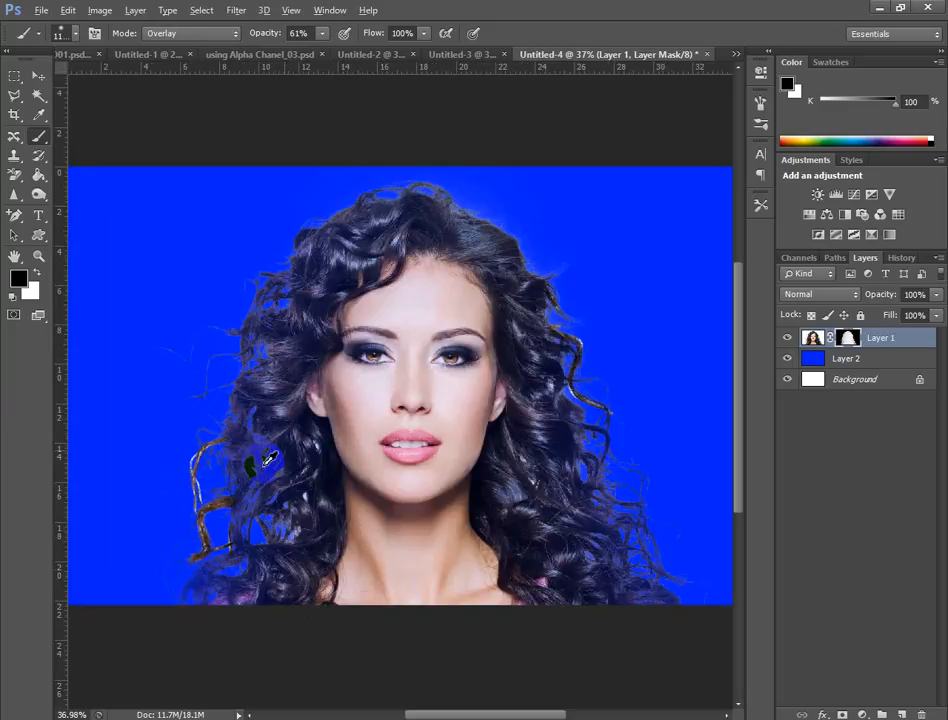
pyautogui.scroll(-2, 118, 464)
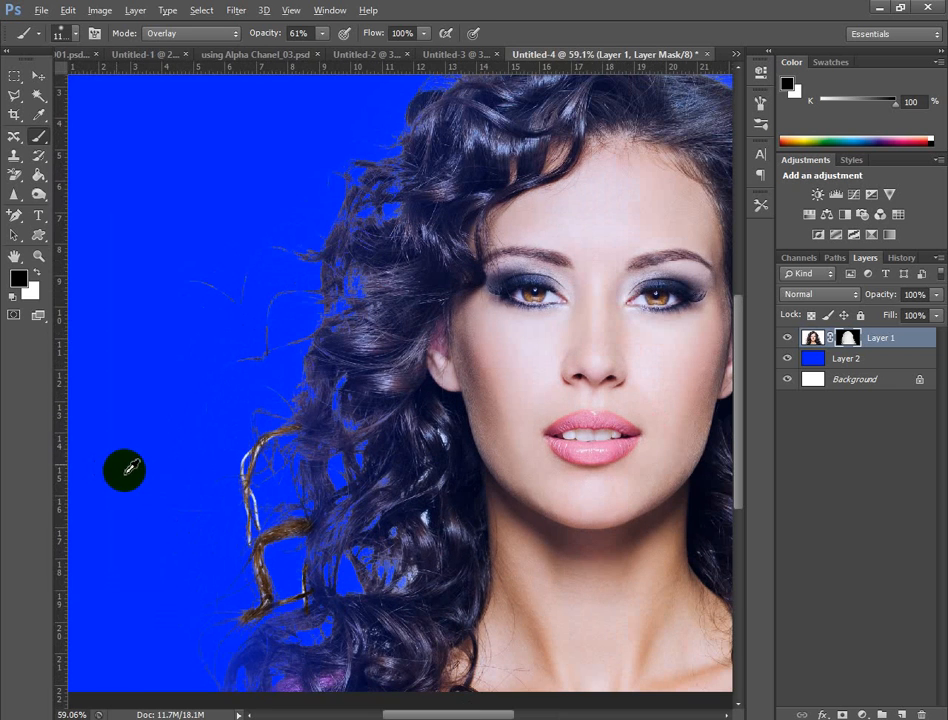
pyautogui.press('[')
pyautogui.press('[')
pyautogui.press('[')
pyautogui.press('[')
pyautogui.press('[')
pyautogui.press('[')
pyautogui.press('[')
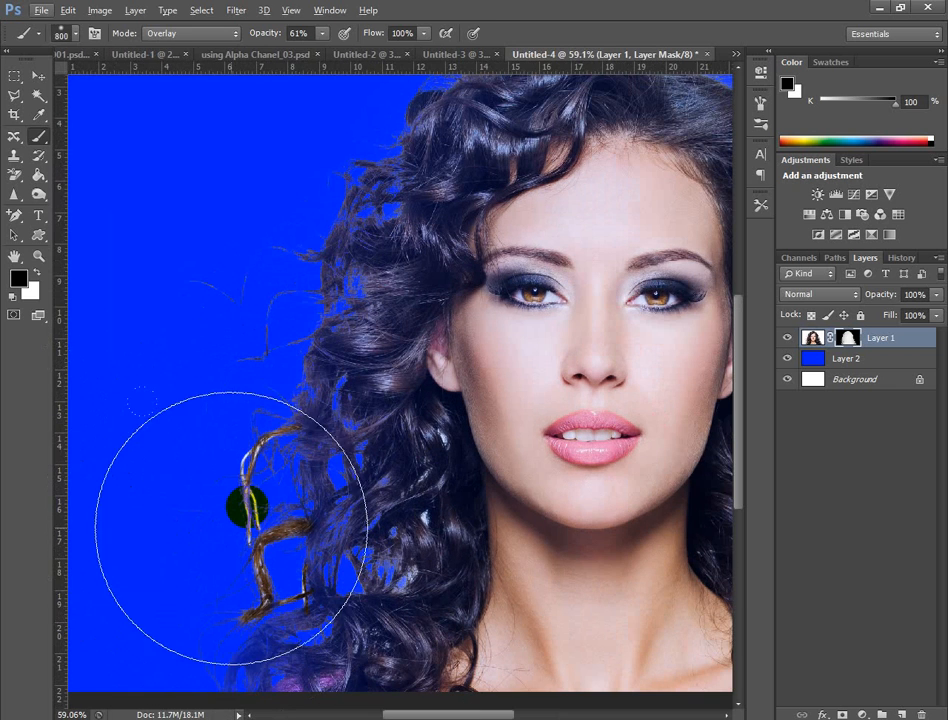
pyautogui.press('[')
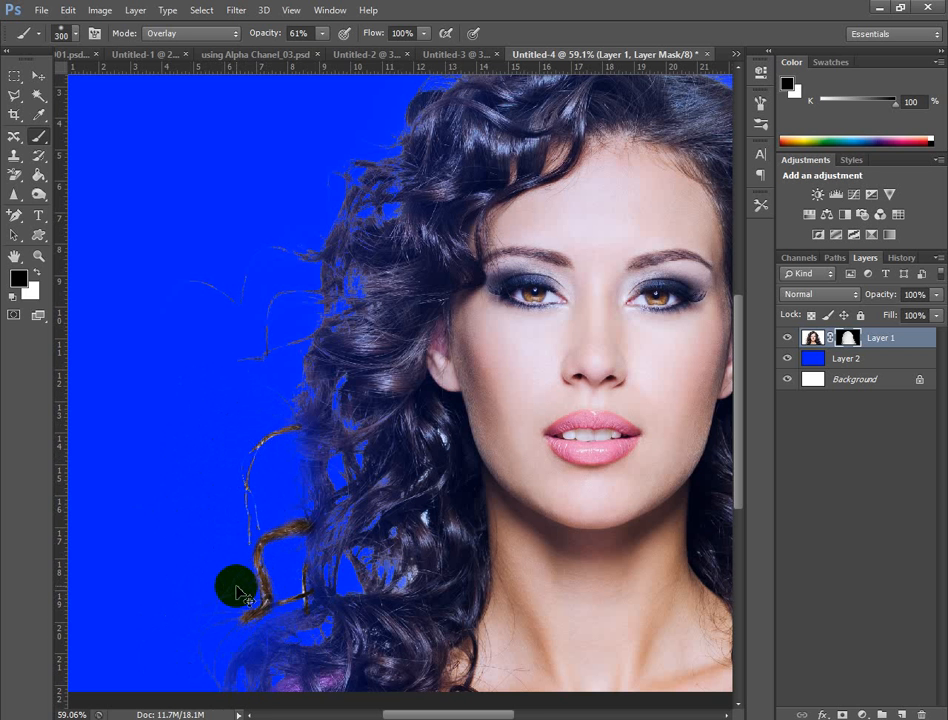
pyautogui.scroll(-6, 243, 576)
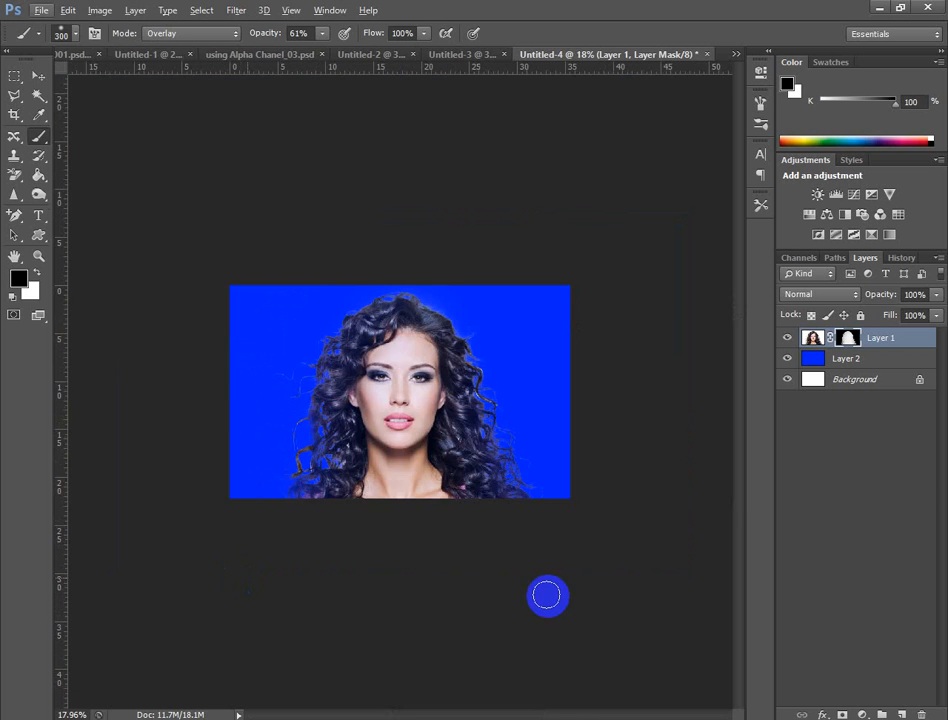